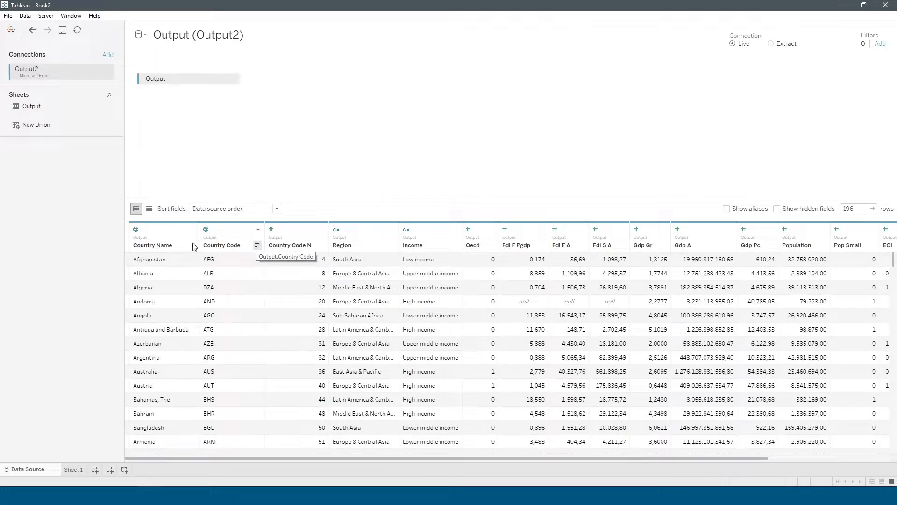
On Sheet 1, place Gdp Pc on the rows and turn the view into a histogram
click(75, 471)
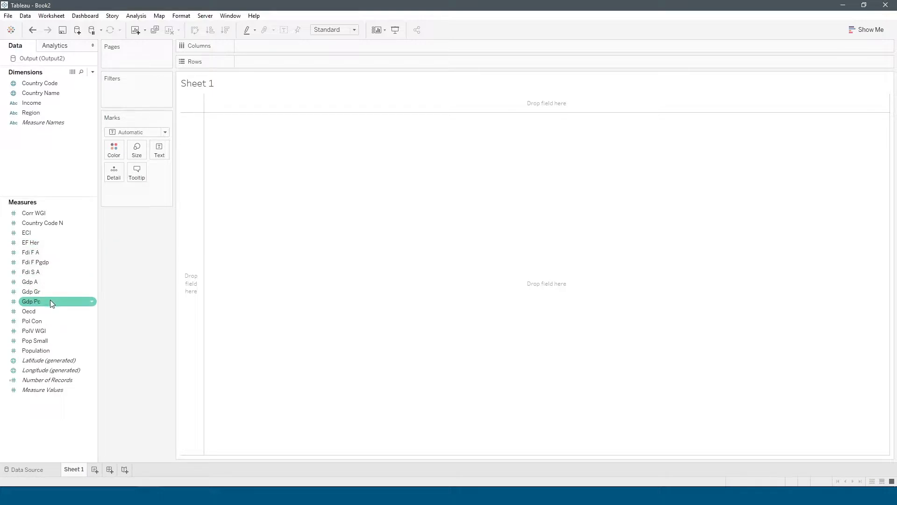
drag(39, 301, 259, 59)
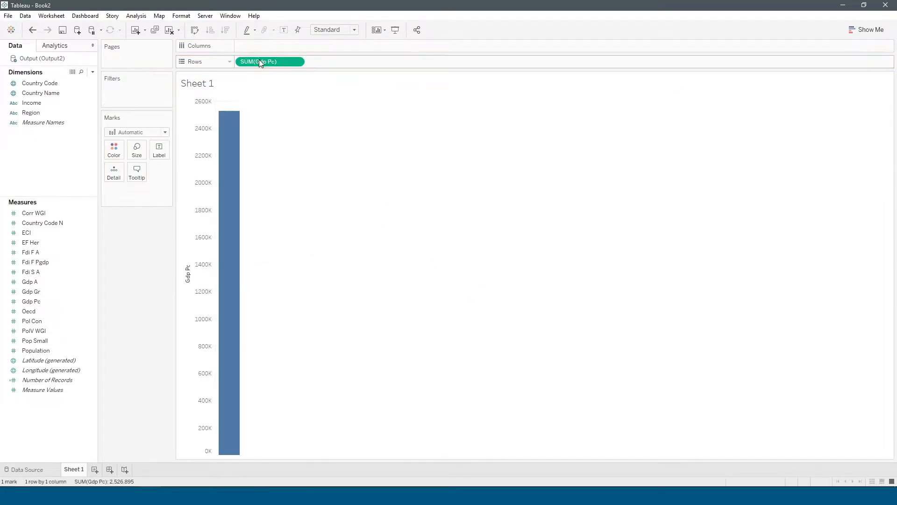
click(870, 31)
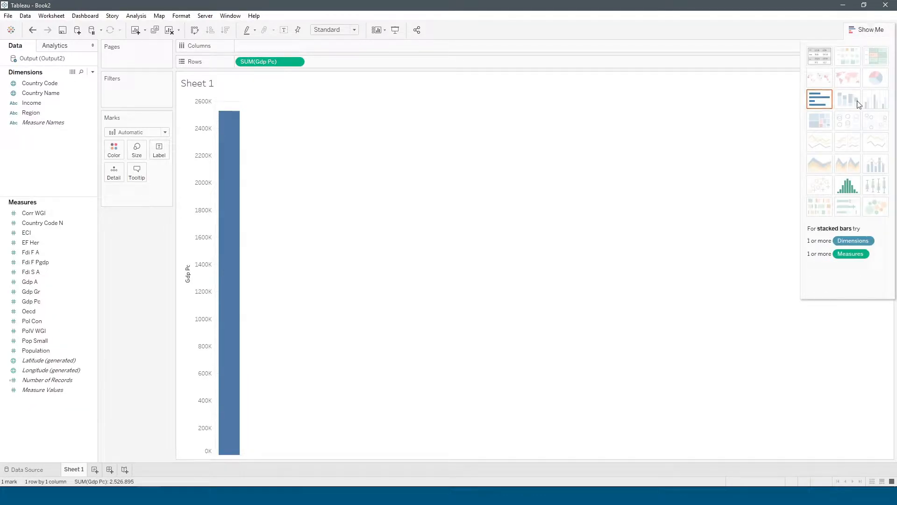
click(856, 185)
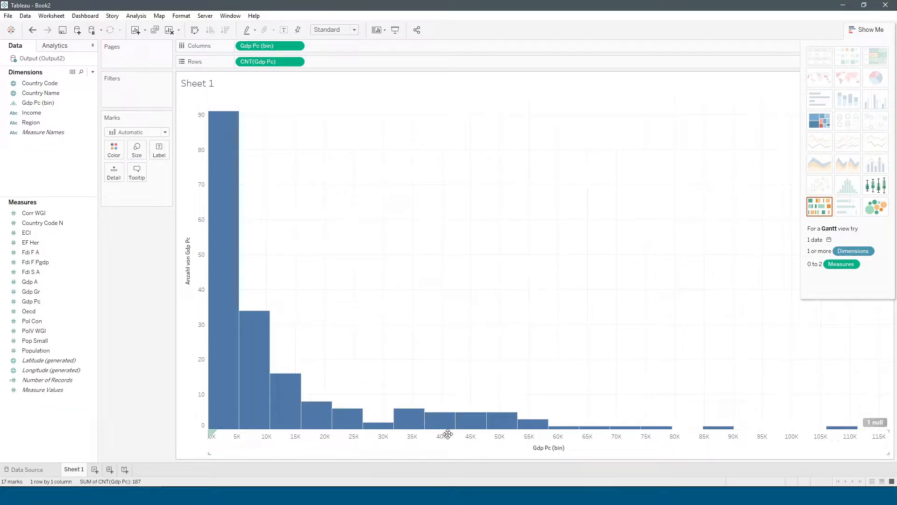
Examine the bin values and country counts of individual bars across the Gdp Pc histogram
mouse_move(445, 423)
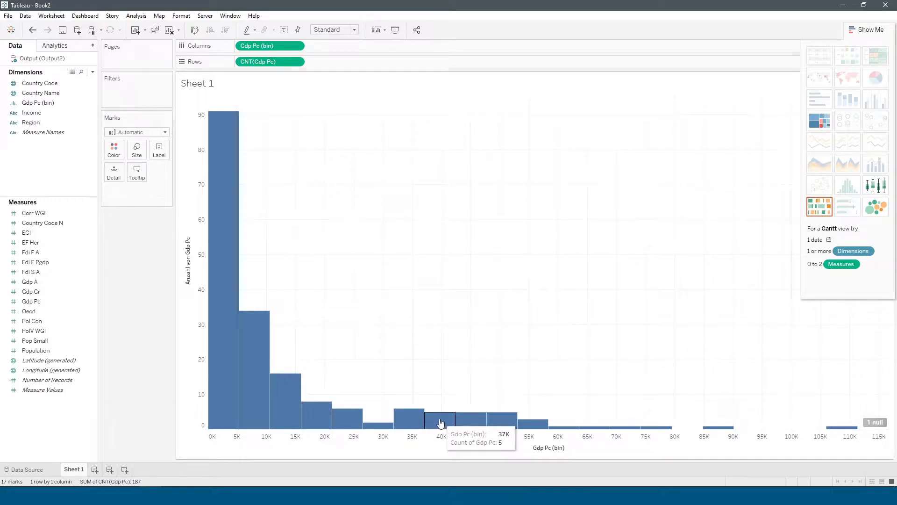
mouse_move(339, 424)
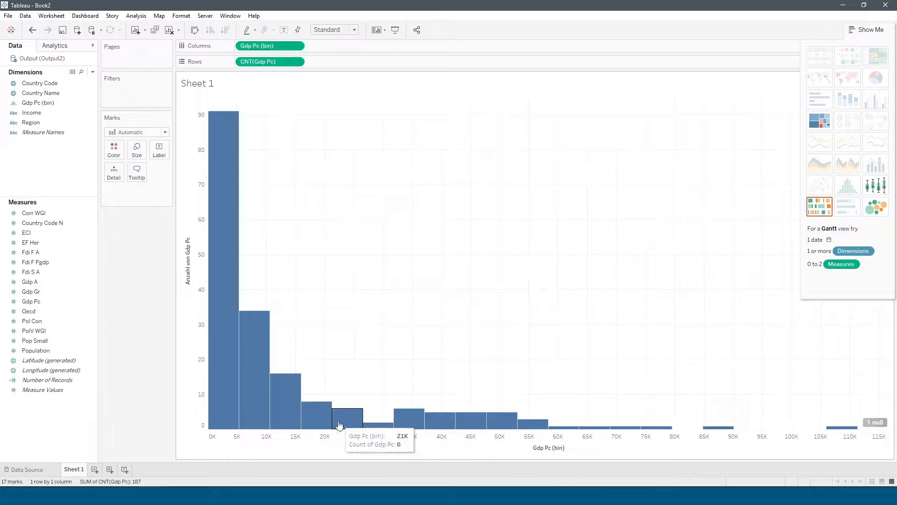
mouse_move(224, 388)
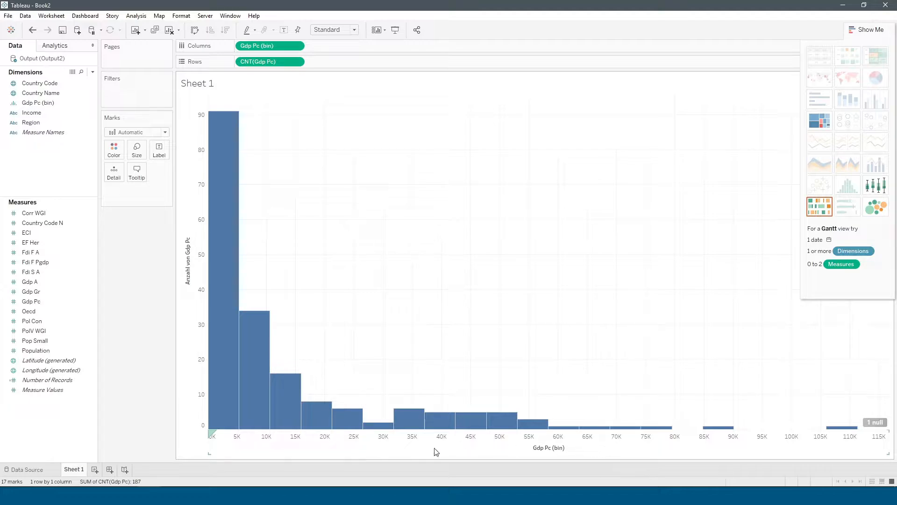
click(865, 29)
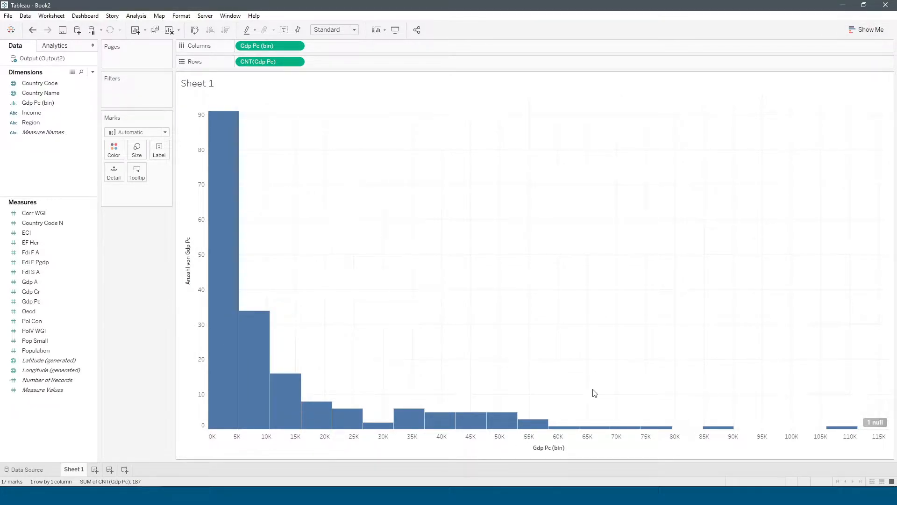
mouse_move(831, 430)
mouse_move(736, 429)
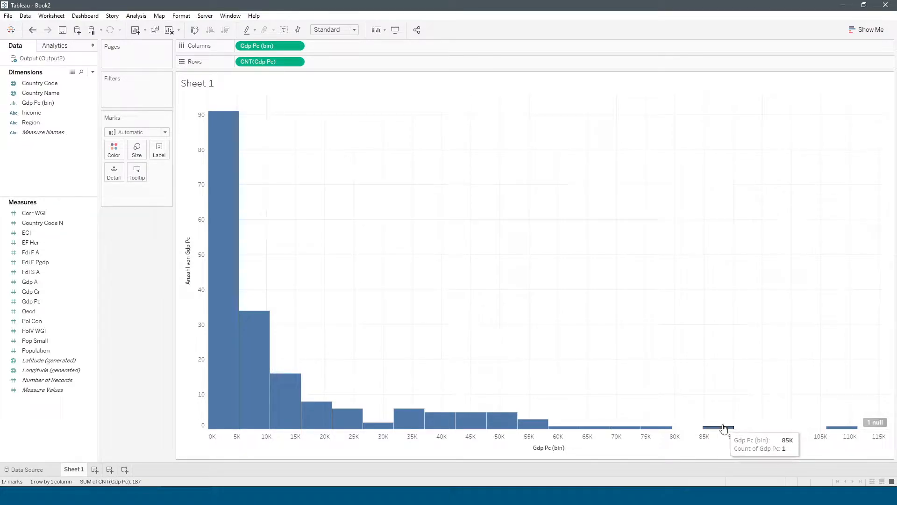
mouse_move(612, 428)
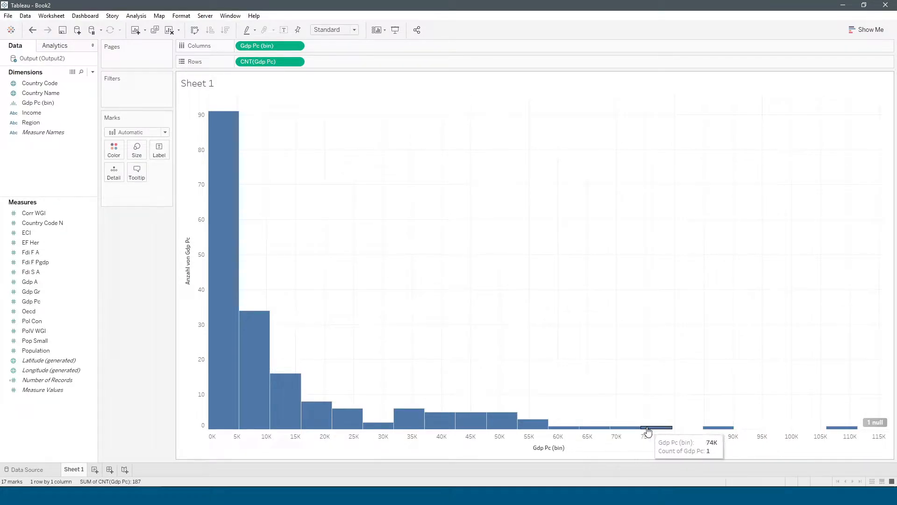
mouse_move(552, 429)
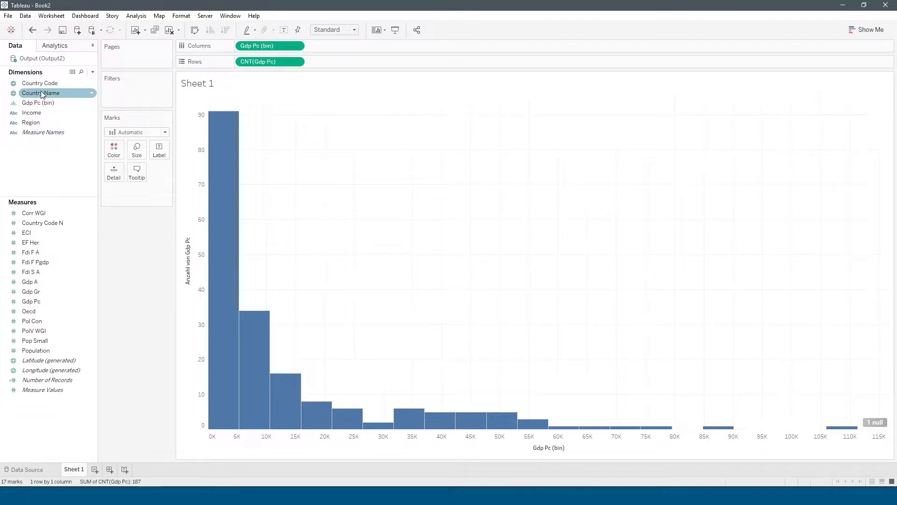
Add Country Name to the tooltip of the histogram bars
drag(43, 93, 140, 172)
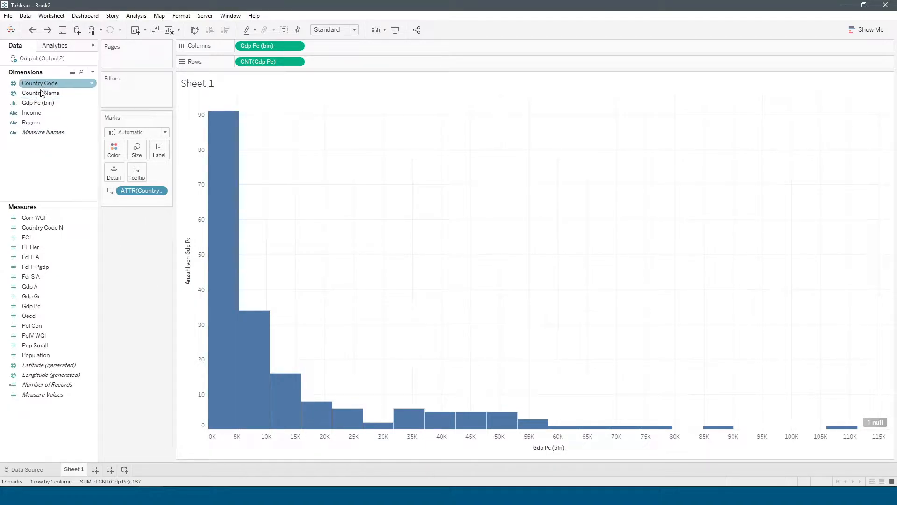
Try splitting the histogram bars by Country Name as mark detail, and remove that field again
drag(45, 94, 115, 175)
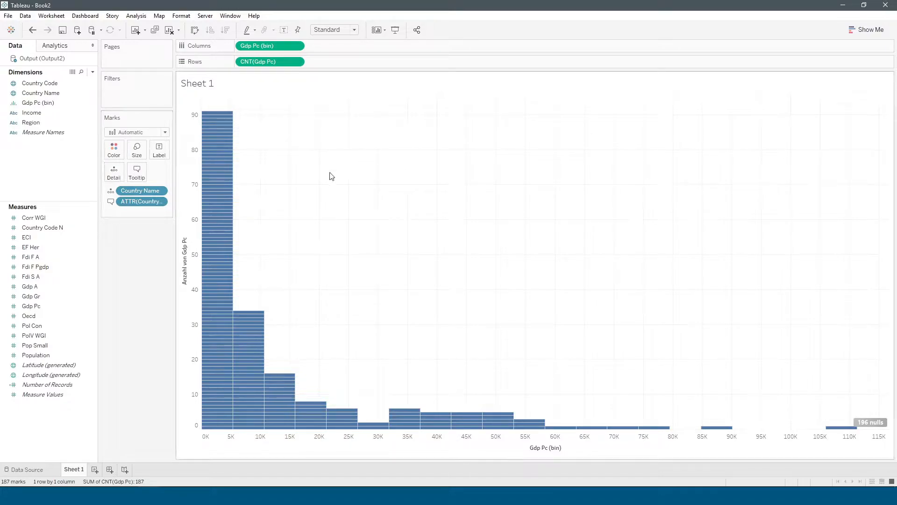
mouse_move(226, 121)
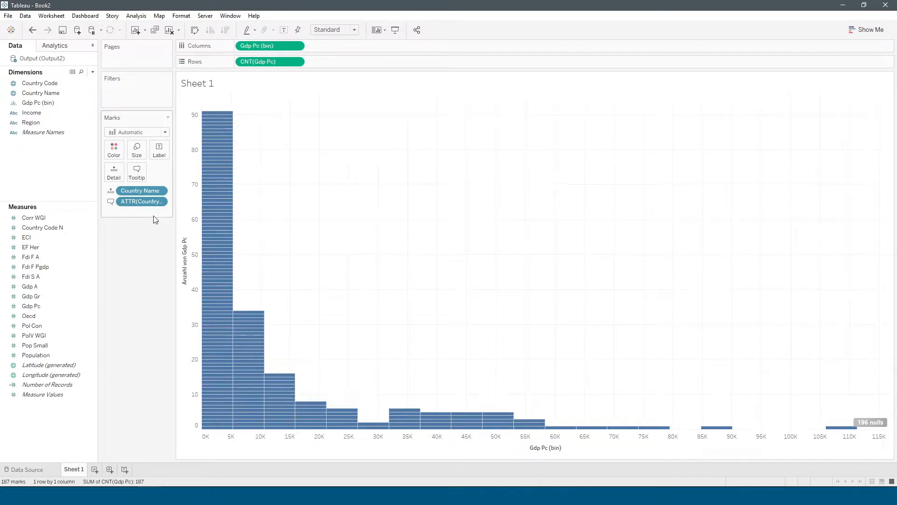
drag(147, 191, 155, 221)
Create a set named "Lowest bin" from the first bar of the Gdp Pc histogram
right_click(220, 203)
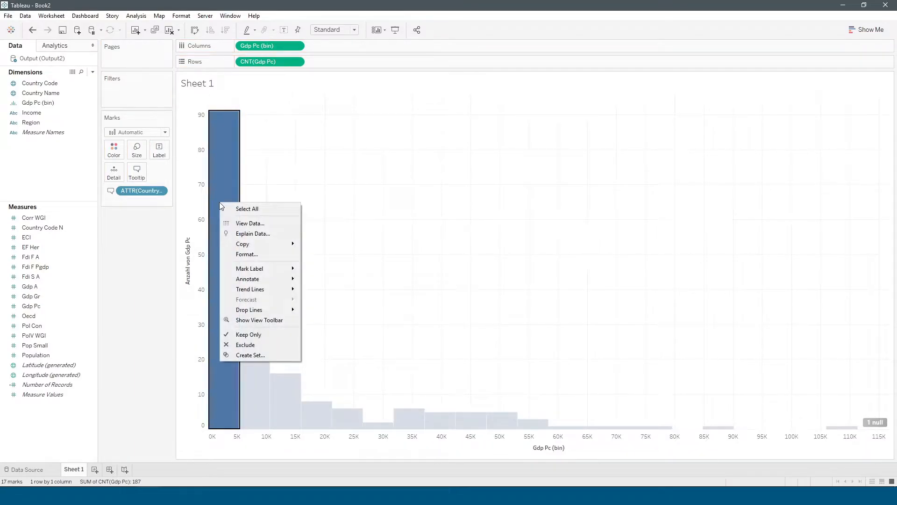
click(229, 356)
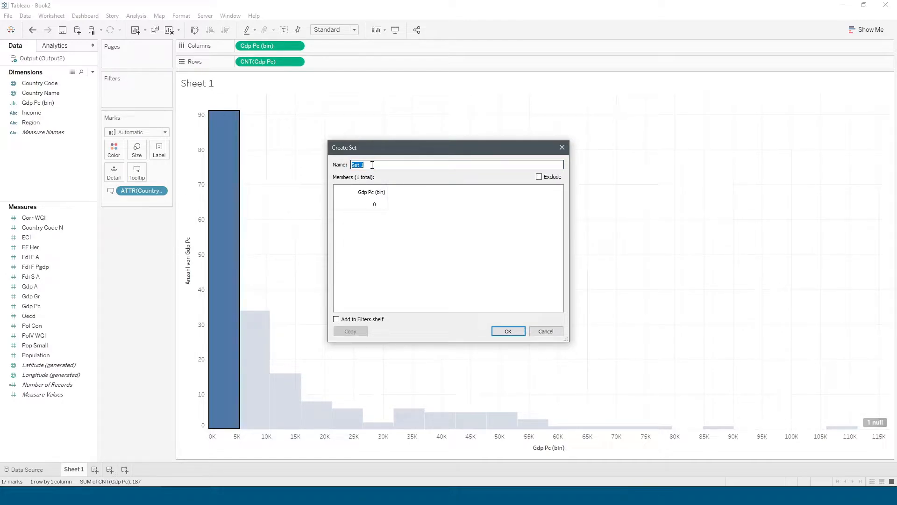
text(Lowest)
click(507, 330)
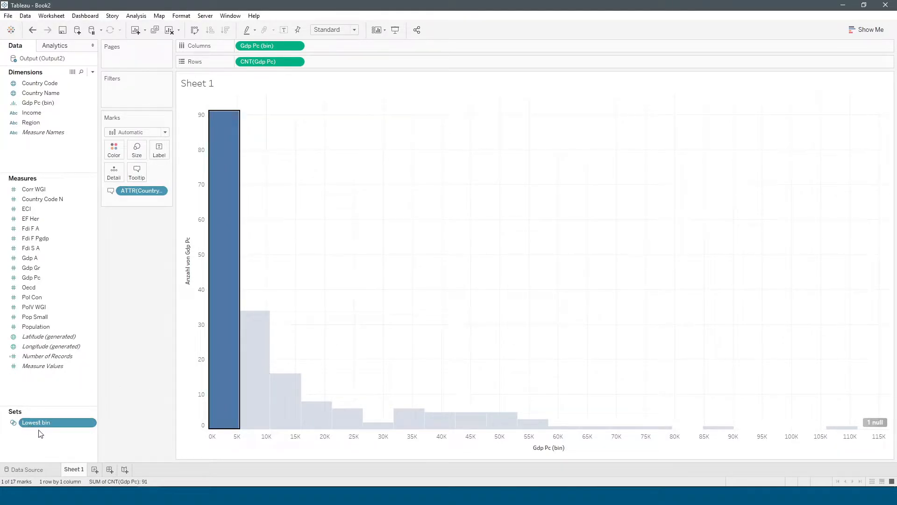
Add a new worksheet and filter it by the Lowest bin set, restricted to the 0K bin
click(94, 470)
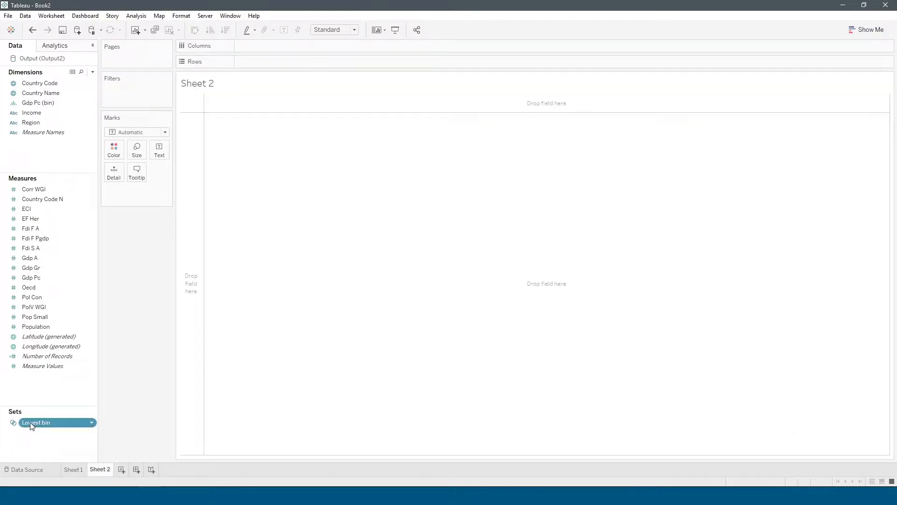
drag(28, 423, 116, 96)
double_click(137, 92)
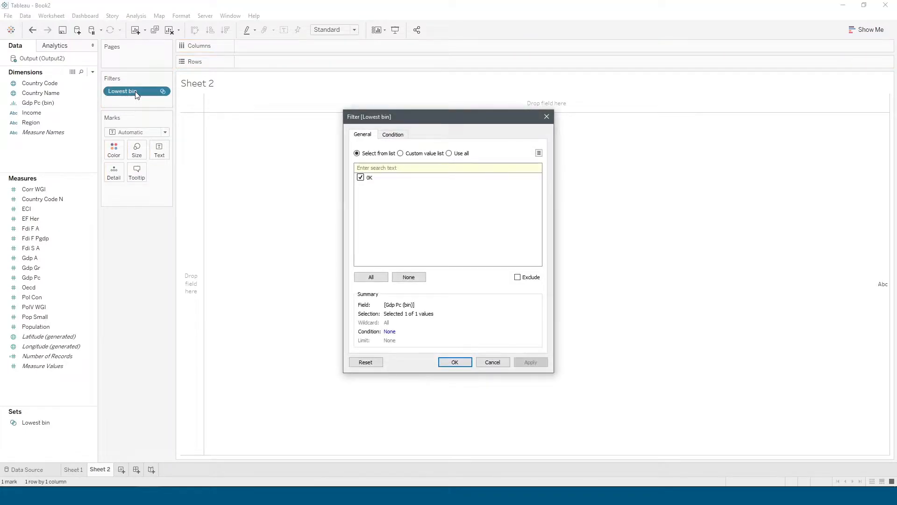
click(379, 181)
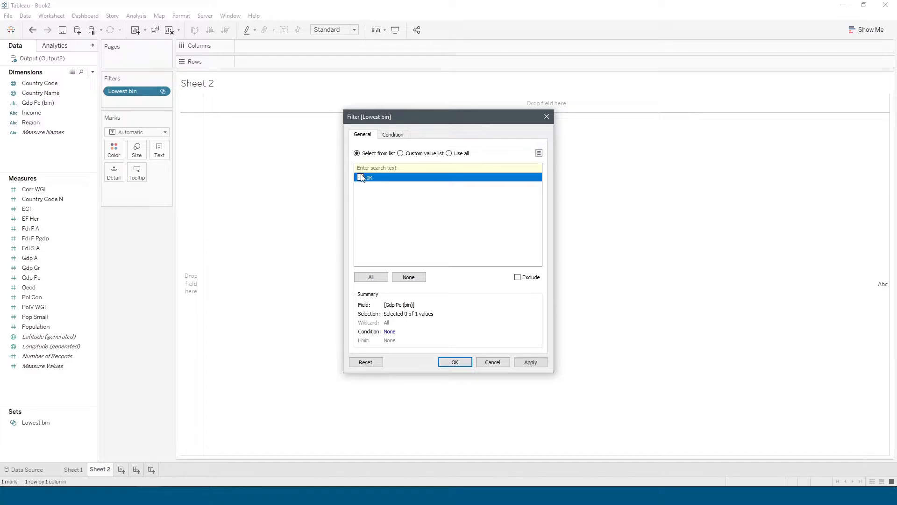
click(453, 363)
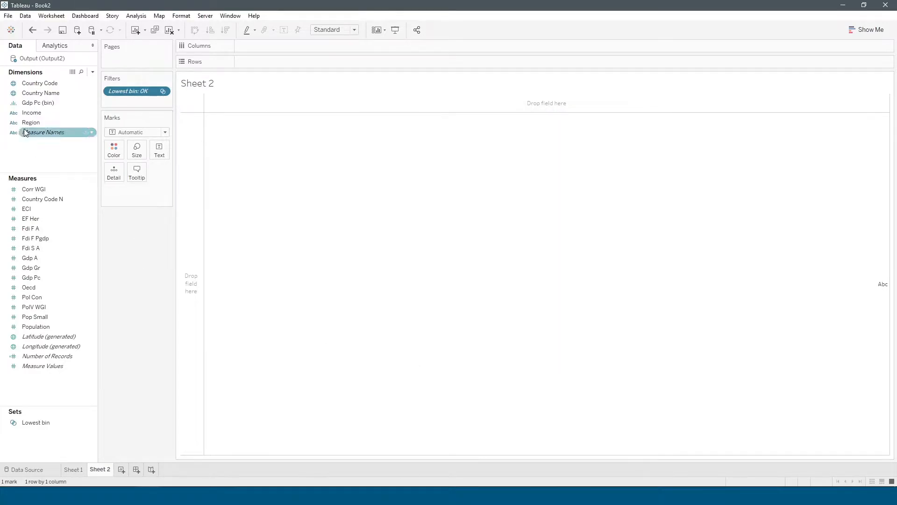
List Country Name on the rows of the filtered sheet and look through the countries in the lowest bin
click(39, 83)
ctrl+click(41, 92)
drag(41, 93, 280, 60)
scroll(279, 358, down, 10)
scroll(279, 358, up, 10)
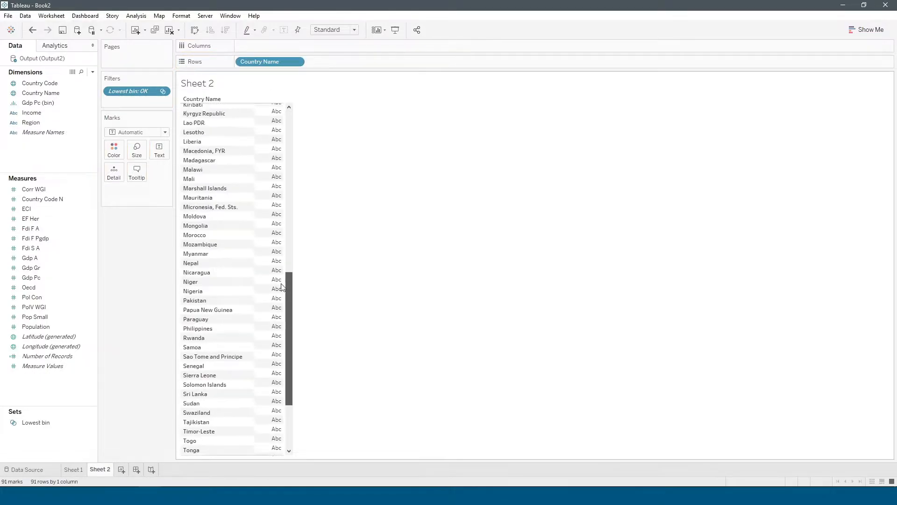
scroll(235, 307, down, 4)
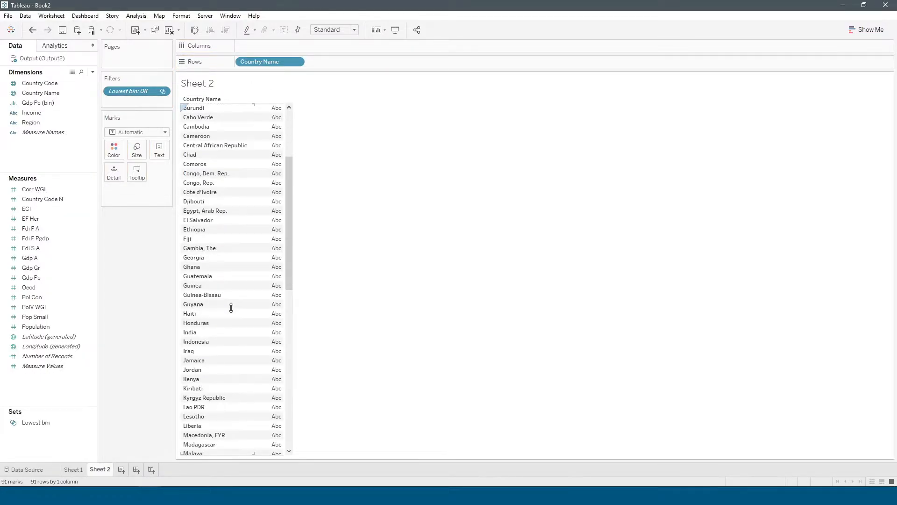
scroll(230, 310, down, 6)
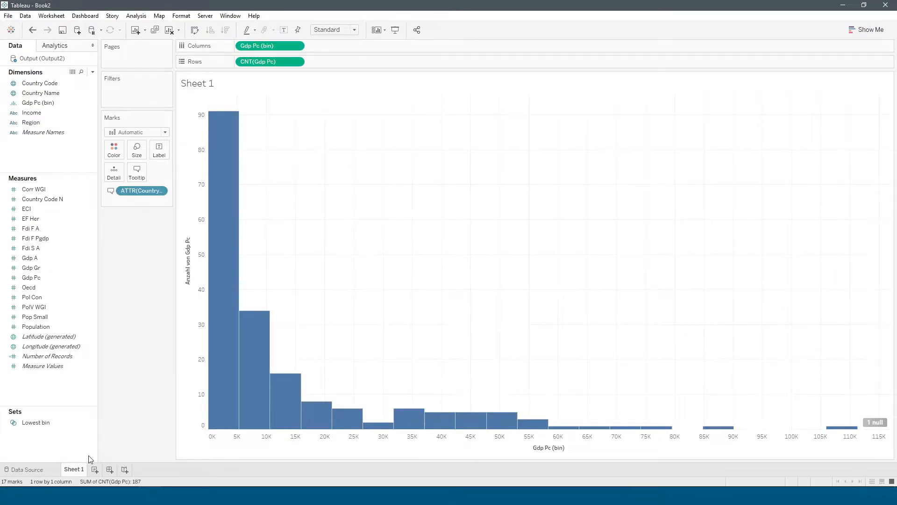
Add a new worksheet with Gdp Pc on the rows, treated as a dimension instead of a sum
click(94, 470)
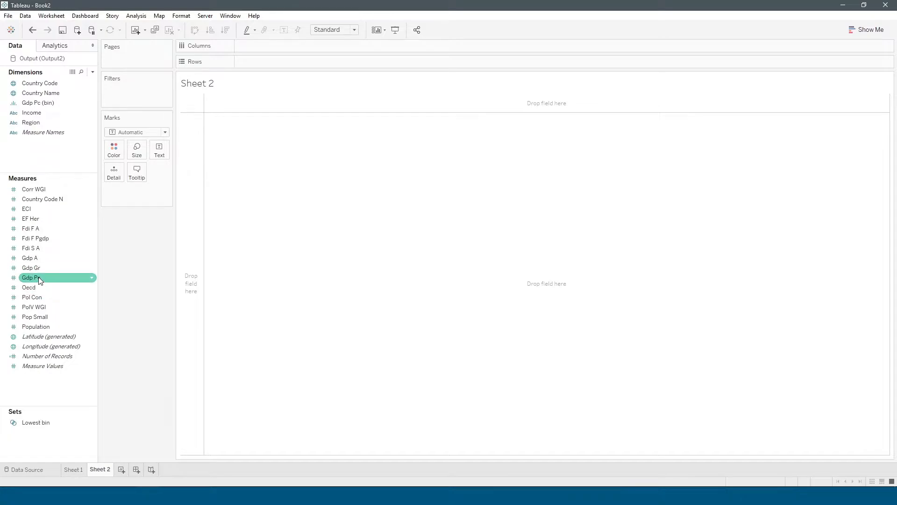
drag(41, 281, 271, 62)
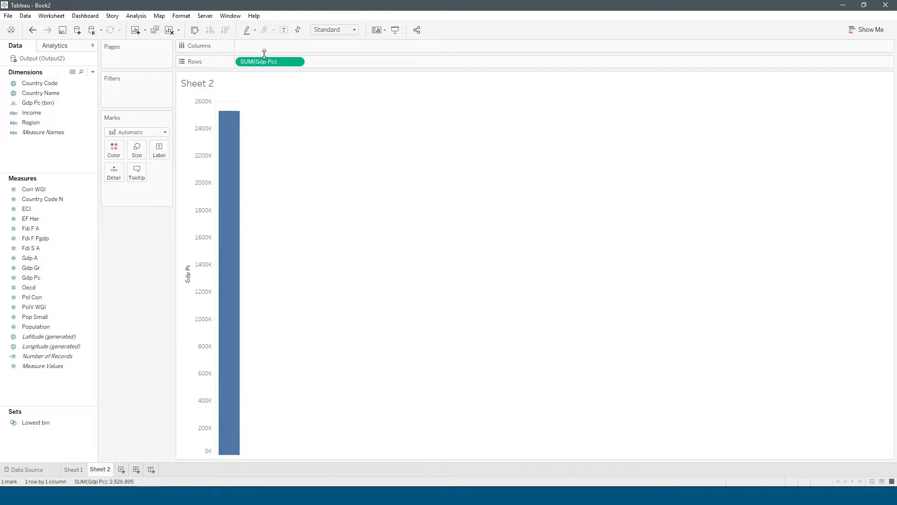
click(297, 63)
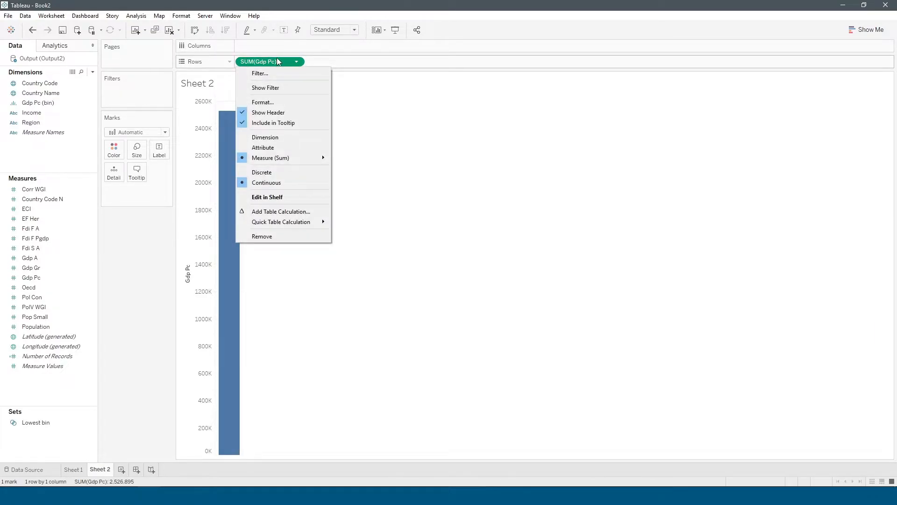
mouse_move(302, 159)
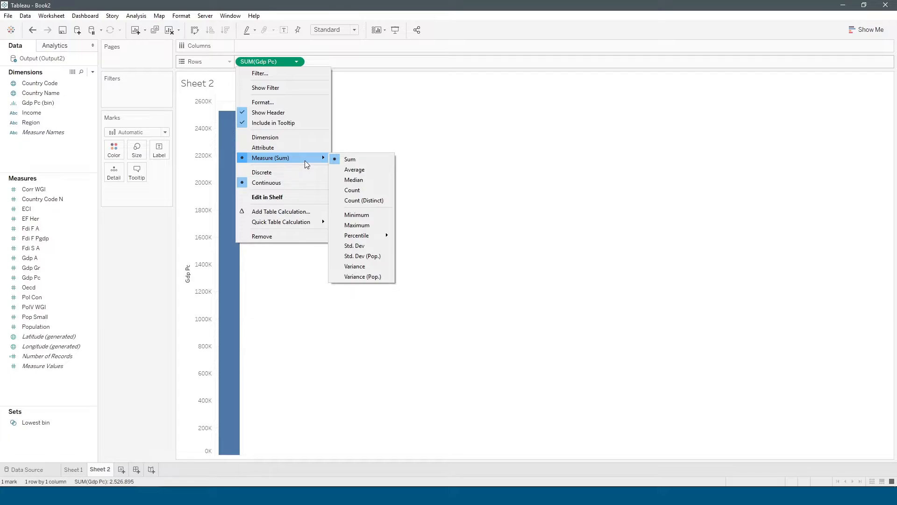
click(266, 137)
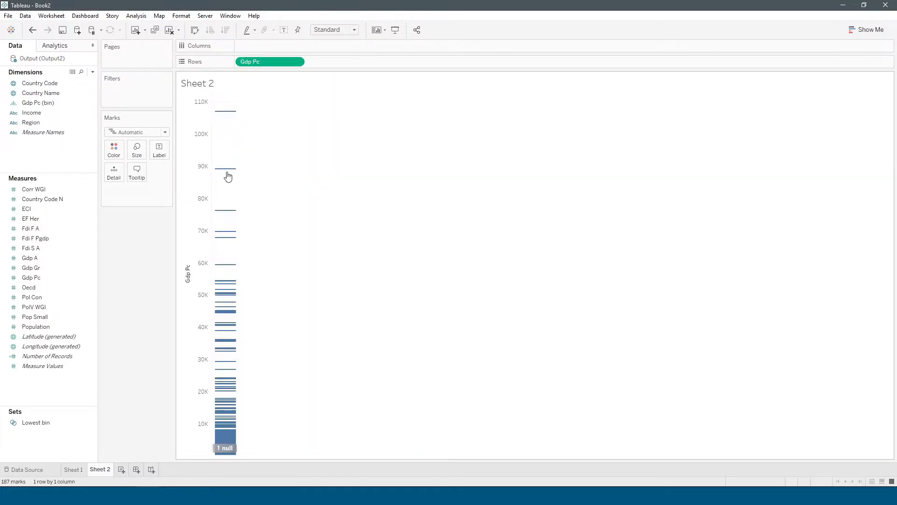
mouse_move(225, 214)
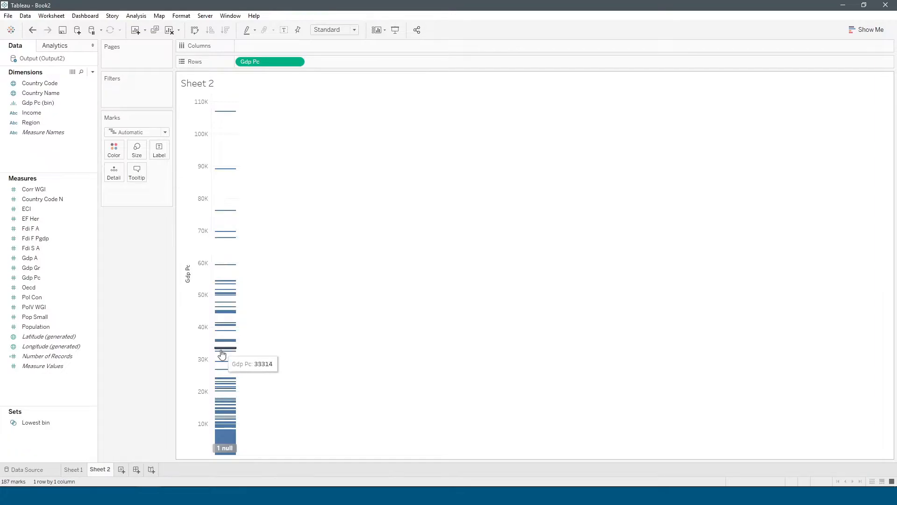
Try the Circle and Line mark types for the Gdp Pc values, and set the marks to Gantt Bar
click(133, 132)
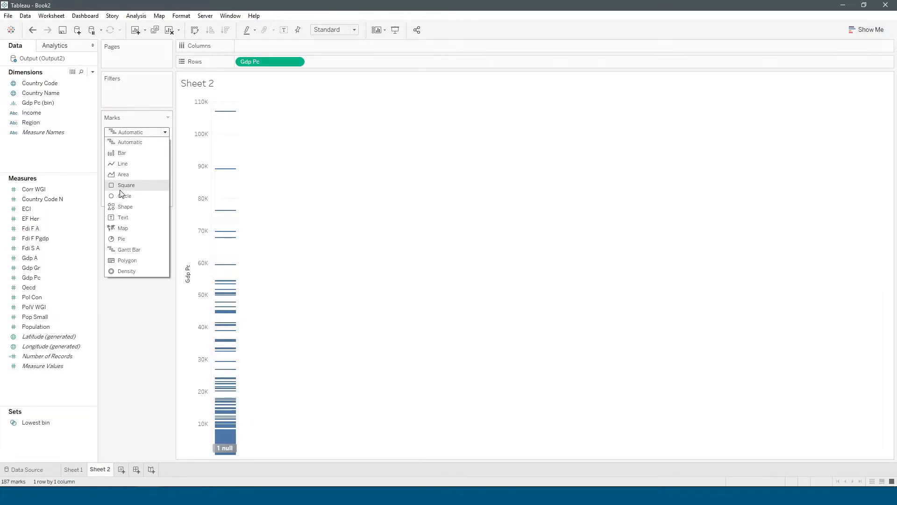
click(136, 194)
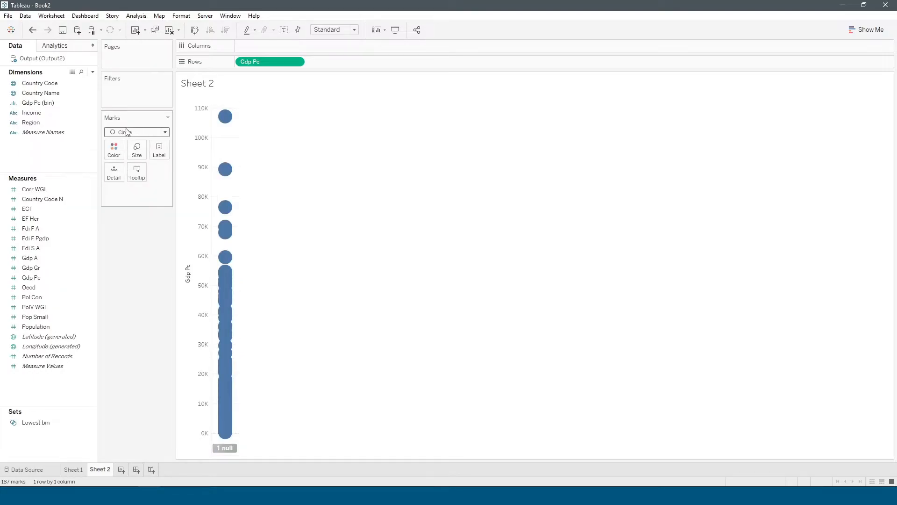
click(126, 132)
click(118, 163)
click(124, 133)
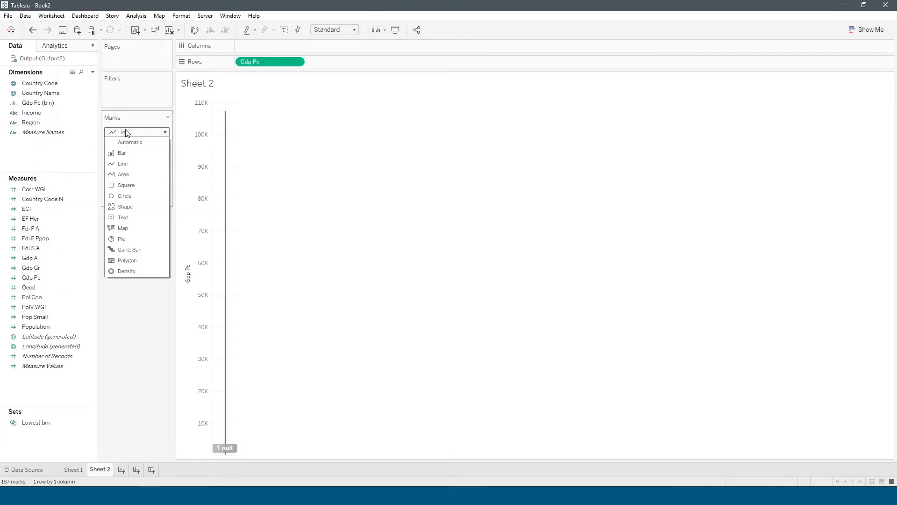
click(140, 250)
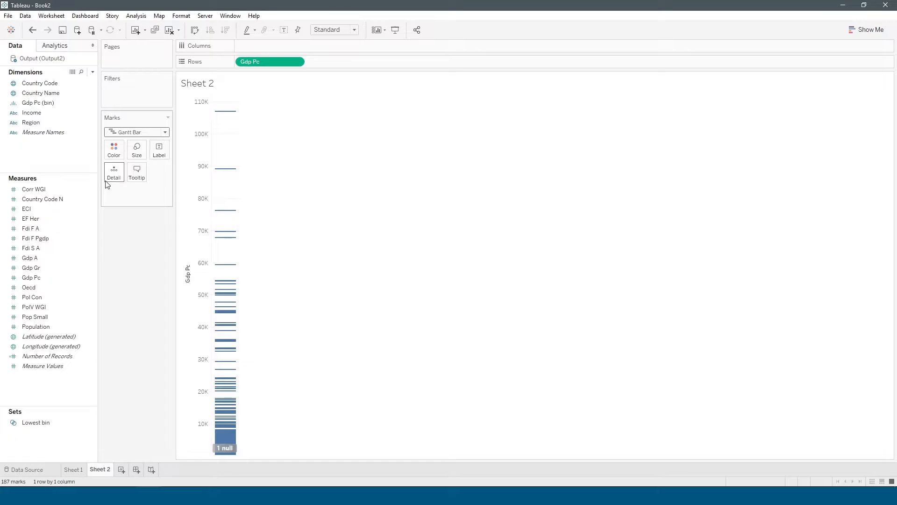
click(125, 134)
click(125, 134)
Add a box plot to the Gdp Pc values with a red fill and check the marks around its upper whisker
click(55, 45)
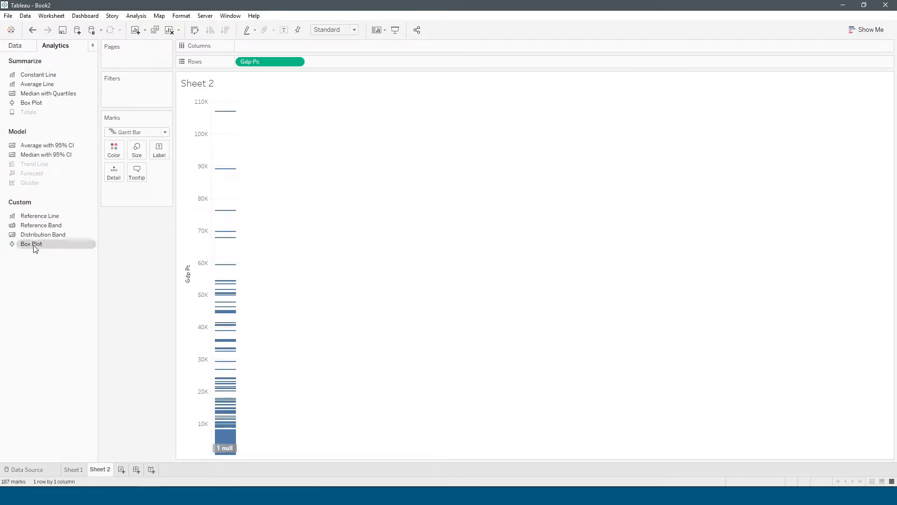
drag(34, 248, 224, 214)
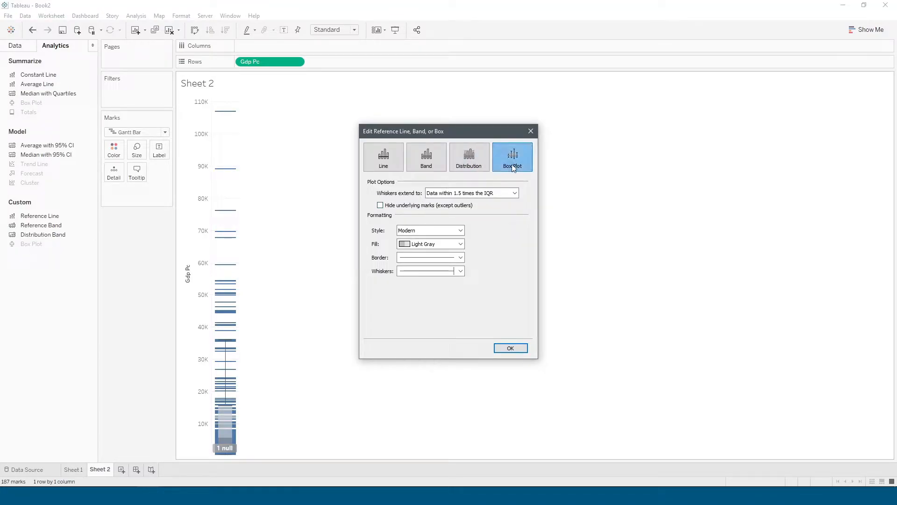
click(441, 244)
click(428, 267)
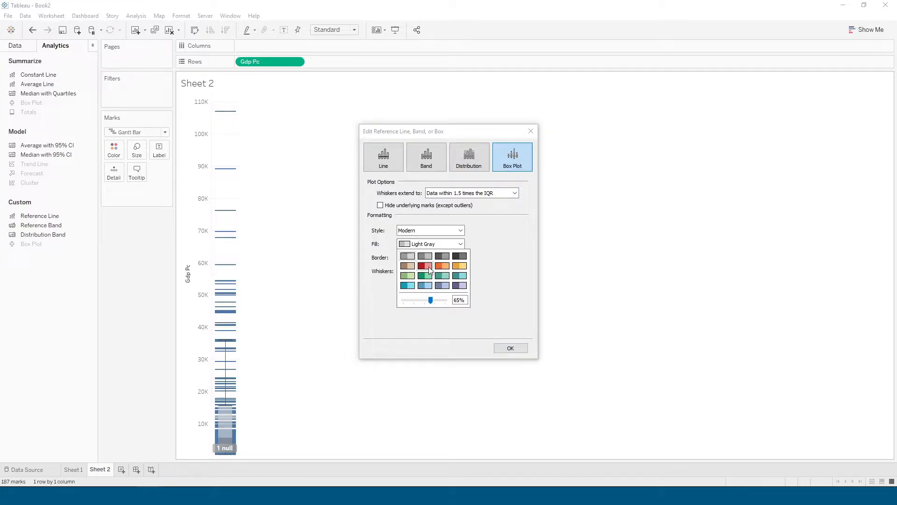
click(521, 288)
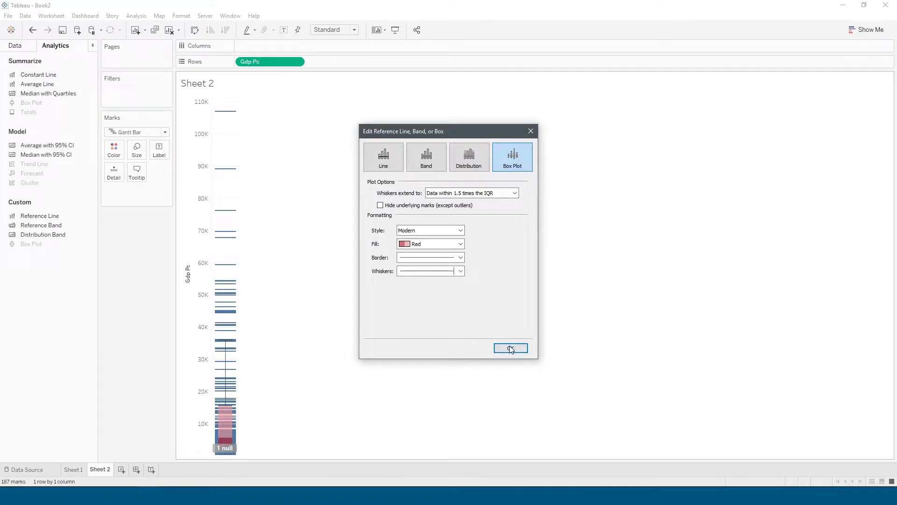
click(511, 348)
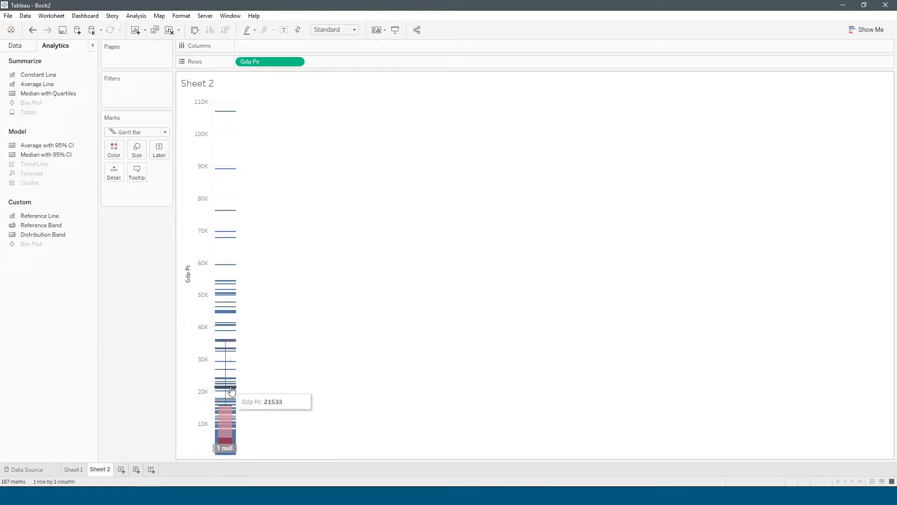
click(229, 344)
click(272, 333)
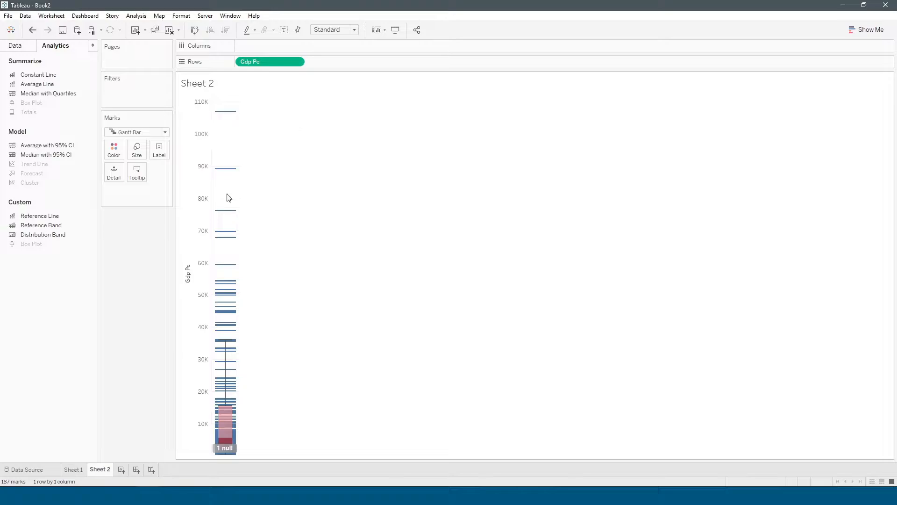
Add Country Name to the tooltip of the Gdp Pc marks and identify the countries above the upper whisker
click(21, 48)
drag(24, 96, 137, 178)
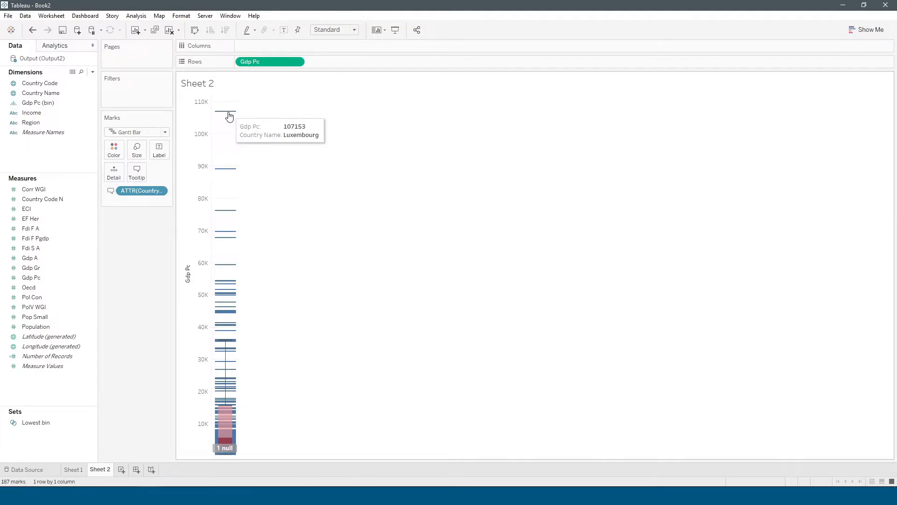
mouse_move(231, 172)
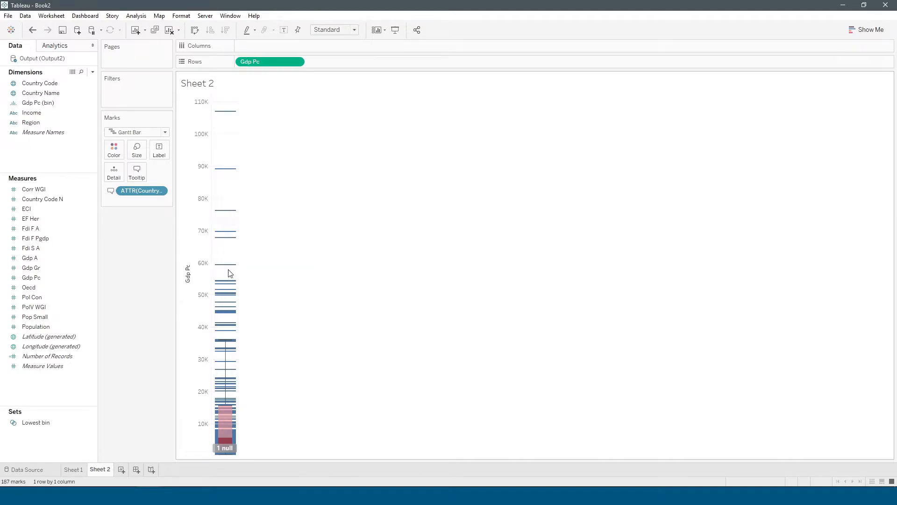
mouse_move(227, 293)
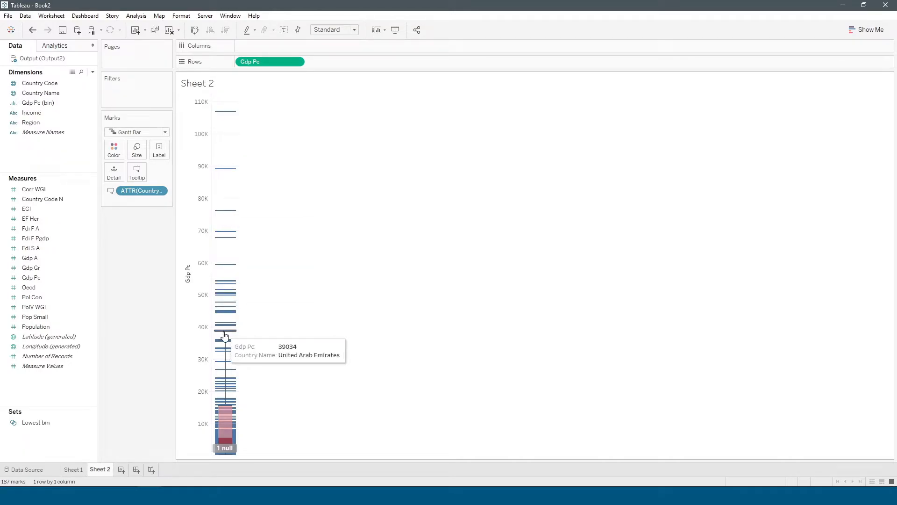
mouse_move(224, 335)
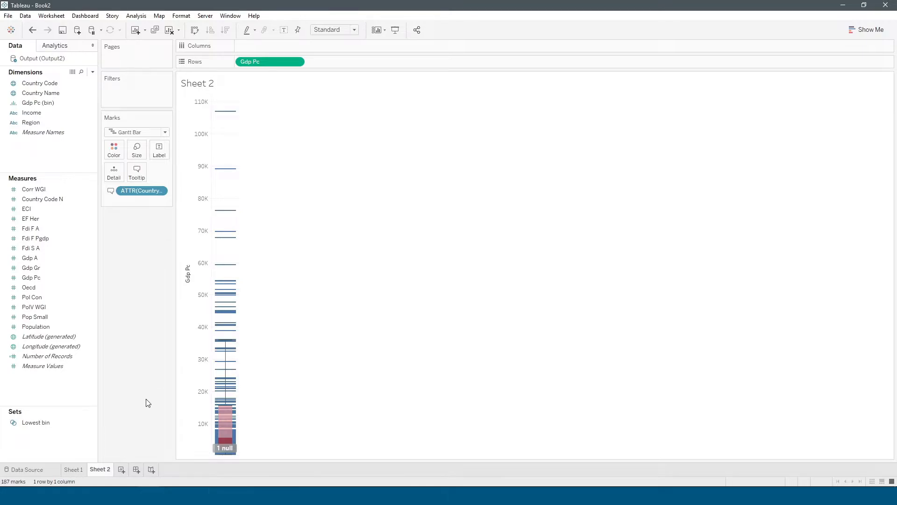
Add a new worksheet with ECI on the rows, treated as a dimension instead of a sum
click(121, 470)
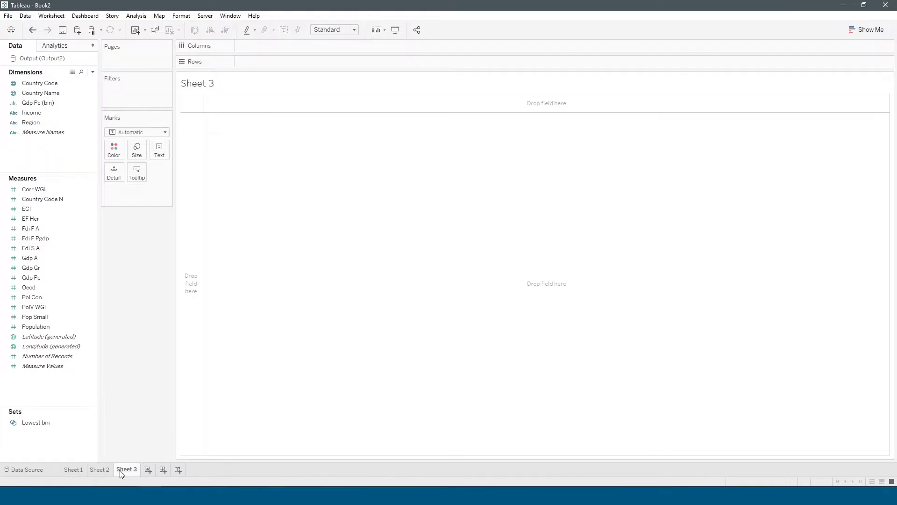
click(29, 213)
drag(35, 216, 246, 61)
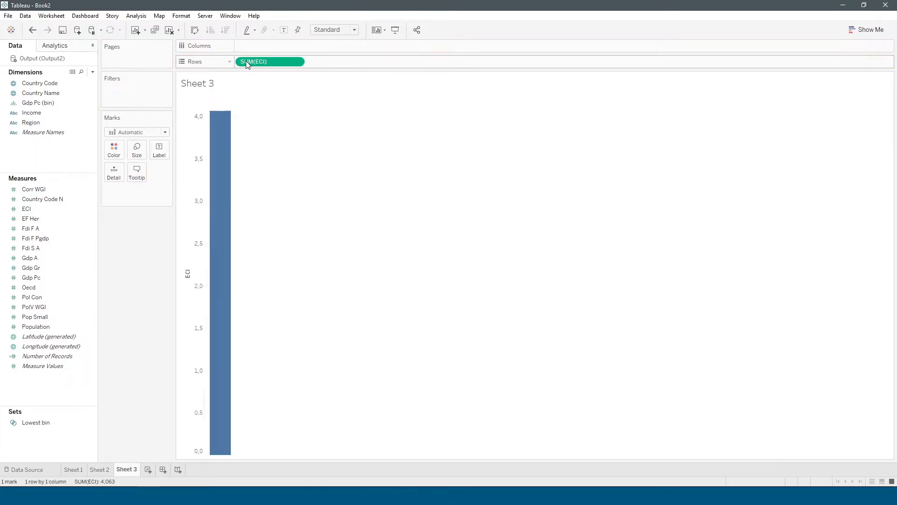
click(296, 61)
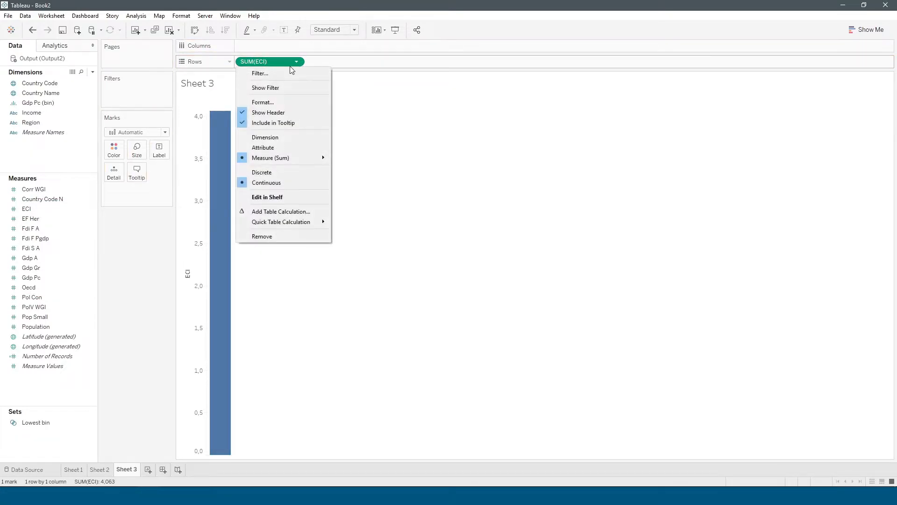
click(282, 138)
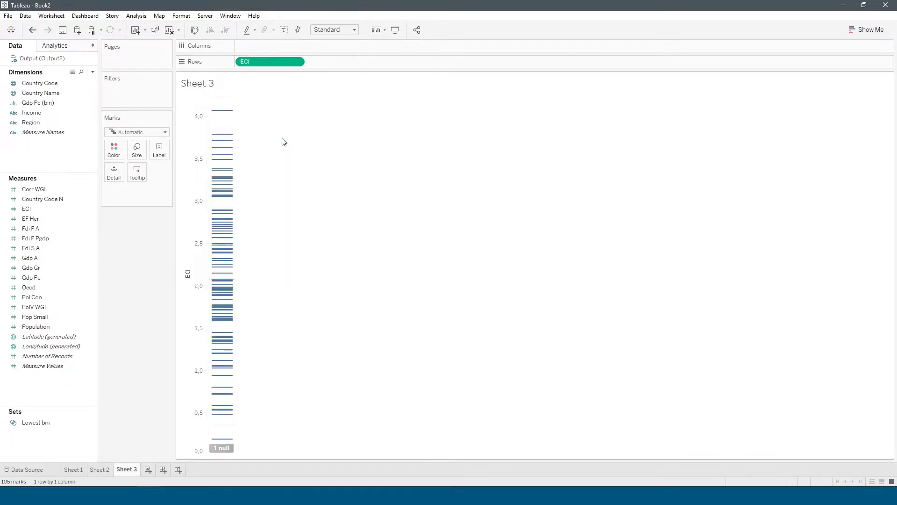
Add a box plot to the ECI values and fill it with red
click(52, 45)
drag(34, 243, 221, 226)
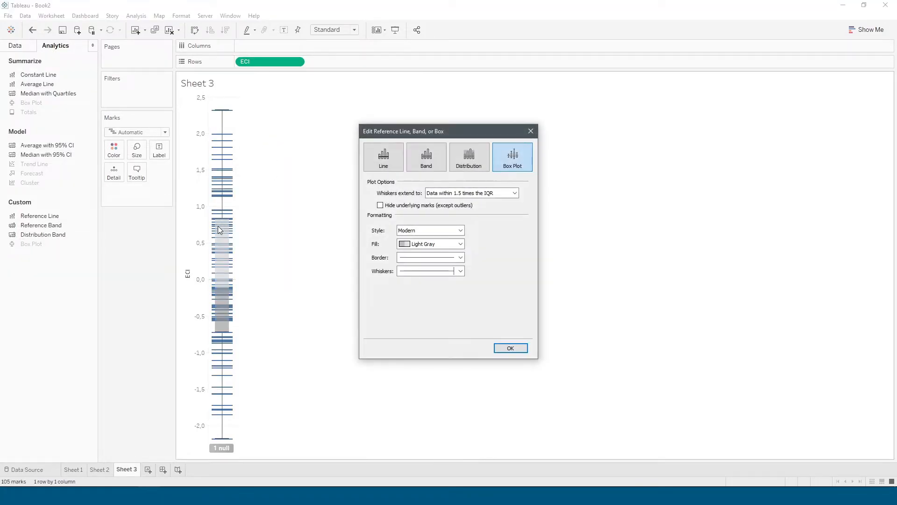
click(454, 243)
click(424, 265)
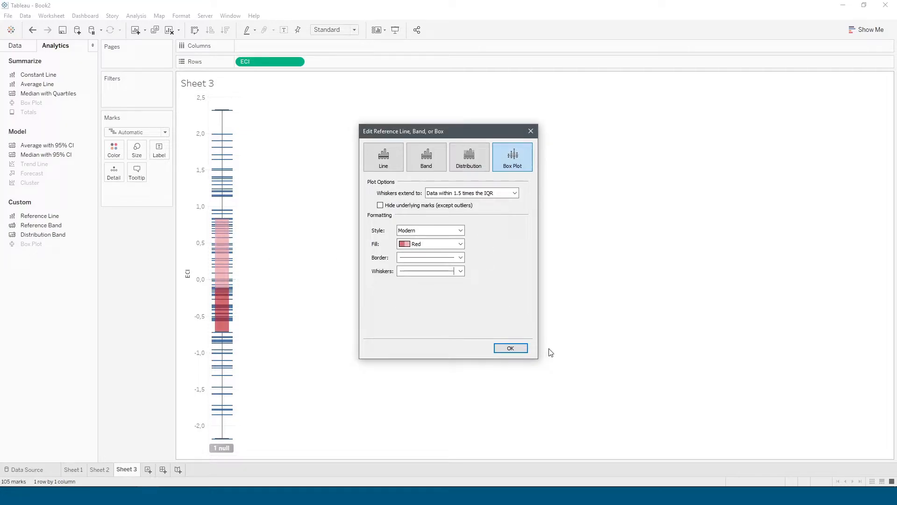
click(511, 348)
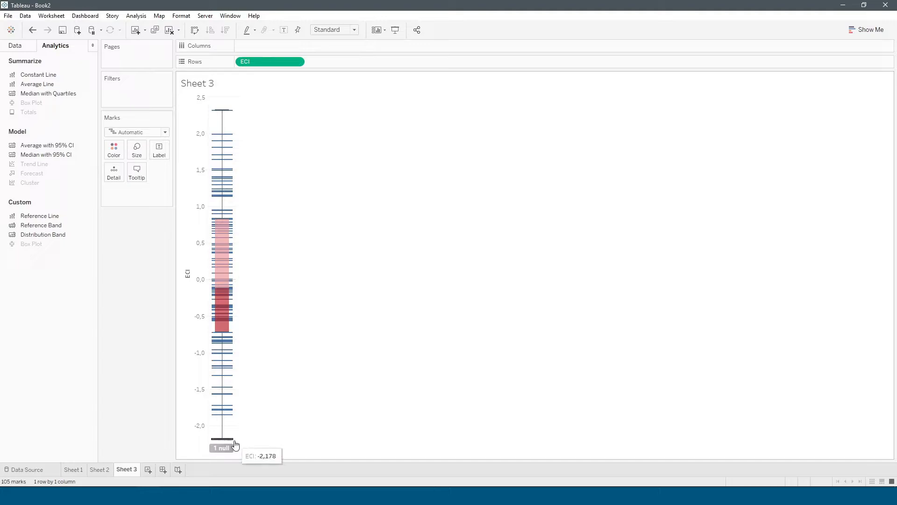
Add Country Name to the tooltip of the ECI marks and identify the countries at both whisker ends
click(15, 46)
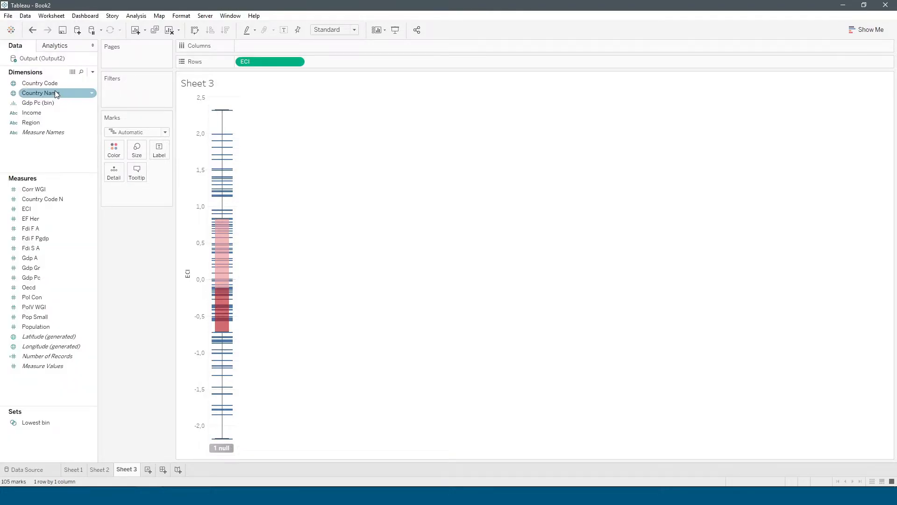
drag(41, 92, 138, 176)
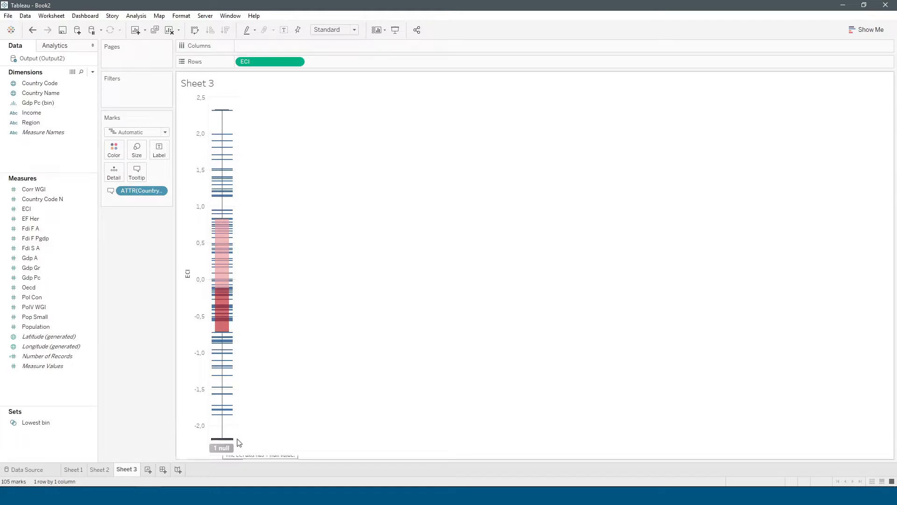
mouse_move(233, 442)
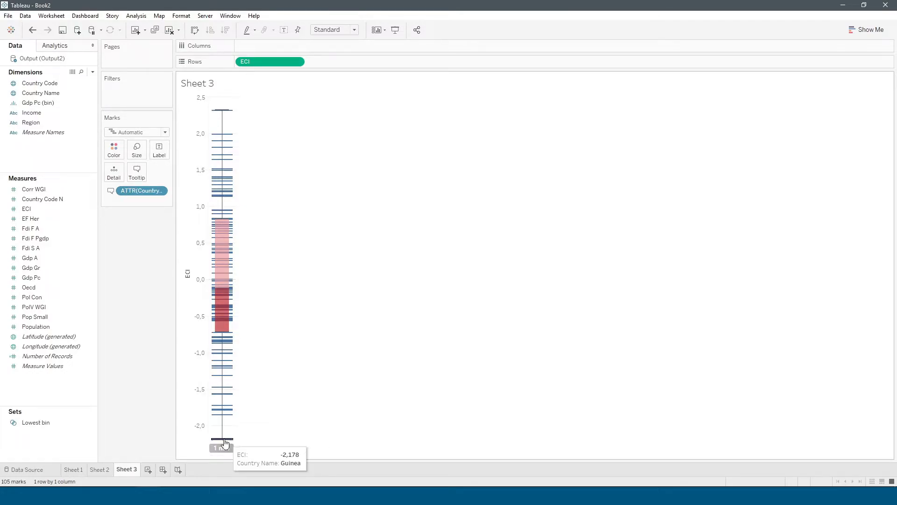
mouse_move(234, 114)
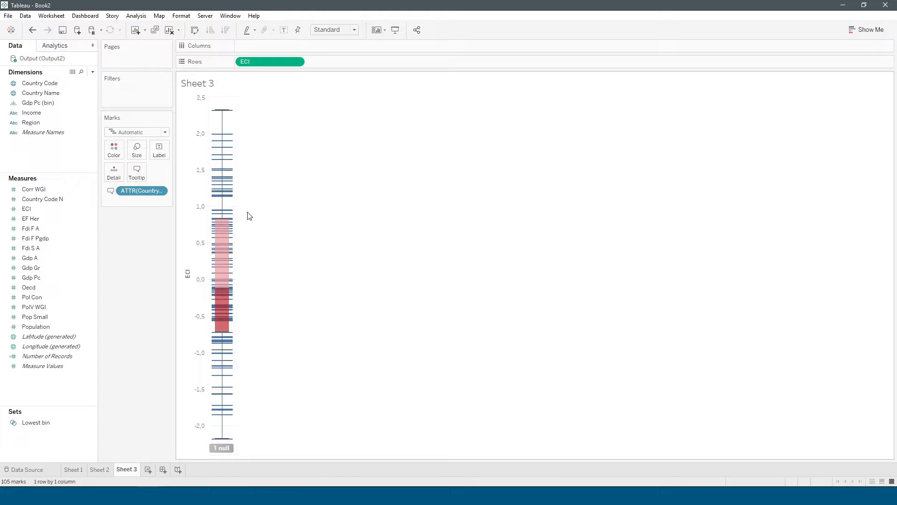
Add a new worksheet with Gdp A on the rows and Fdi S A on the columns
click(148, 469)
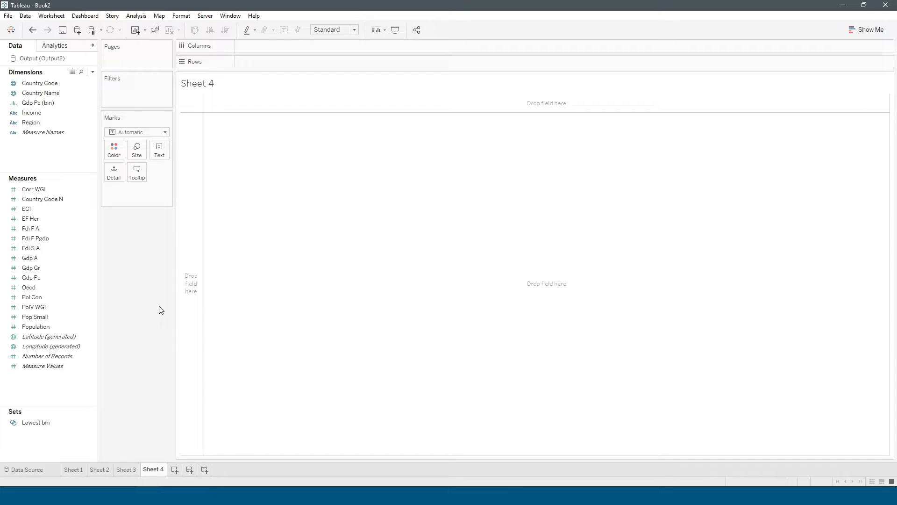
click(40, 257)
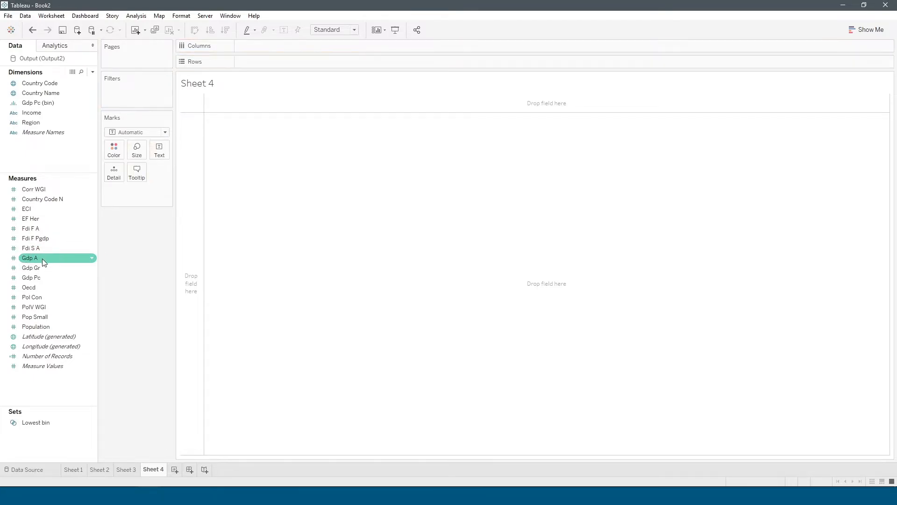
mouse_move(35, 257)
mouse_down()
mouse_move(197, 273)
mouse_move(271, 62)
mouse_up()
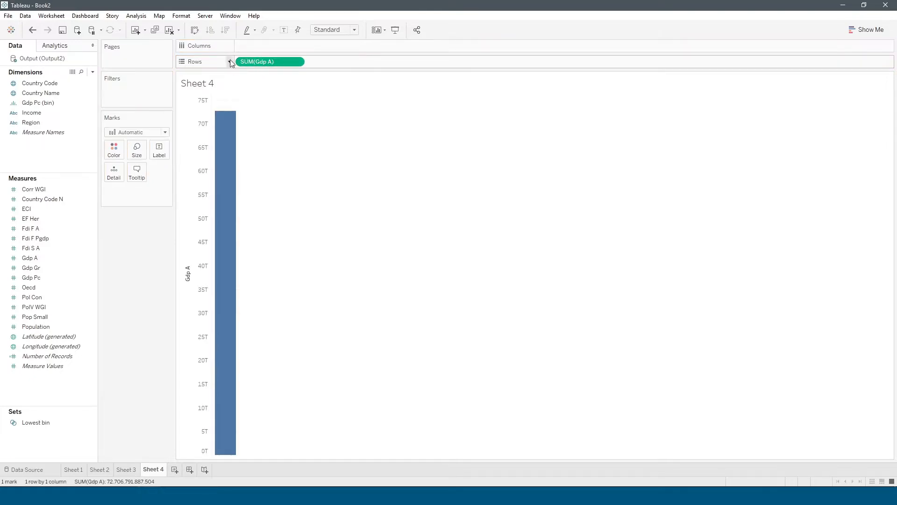
click(37, 251)
drag(37, 252, 252, 45)
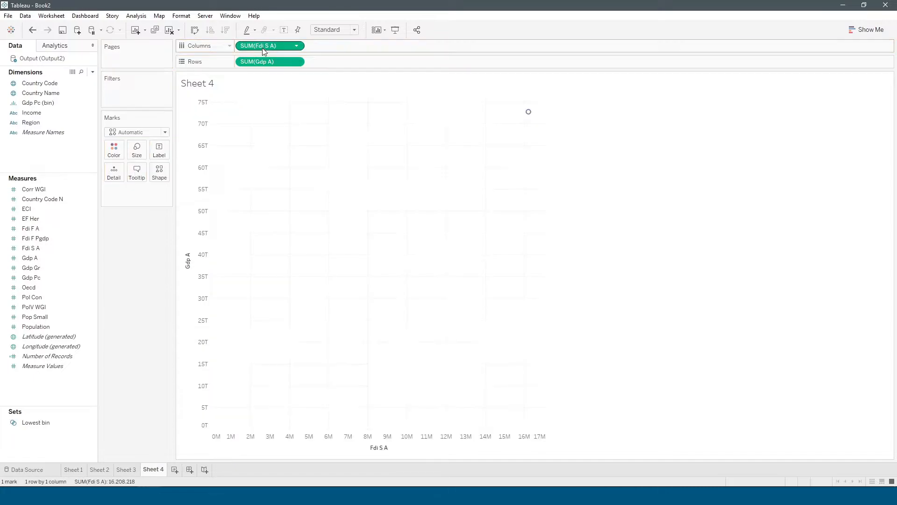
Treat both Fdi S A and Gdp A as dimensions instead of sums to get a scatter plot
click(298, 49)
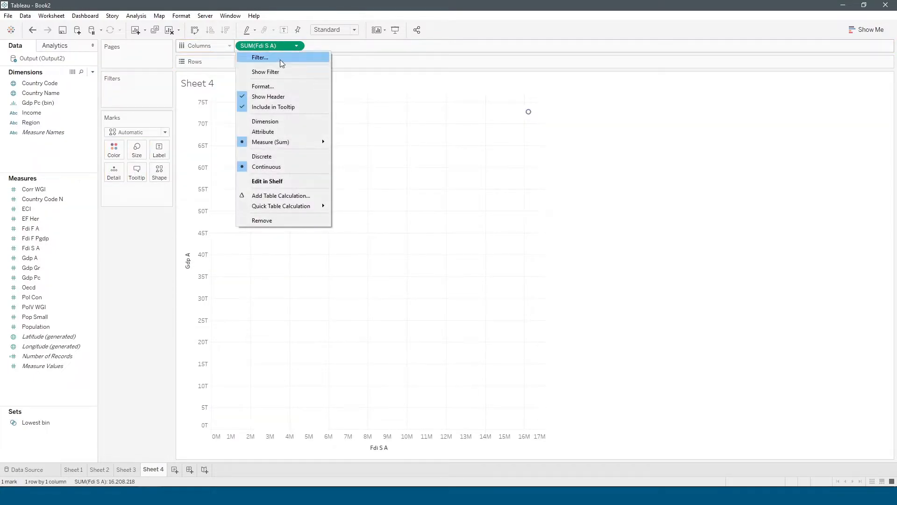
click(280, 123)
click(297, 62)
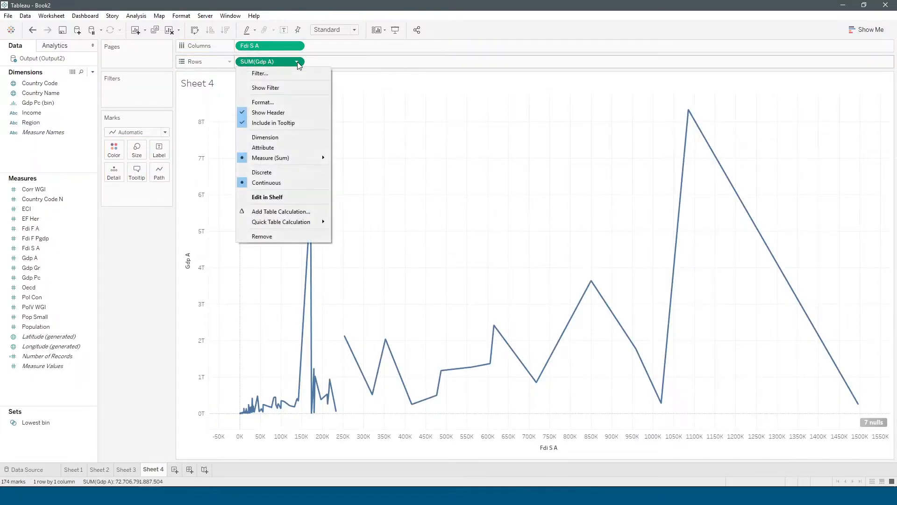
click(277, 139)
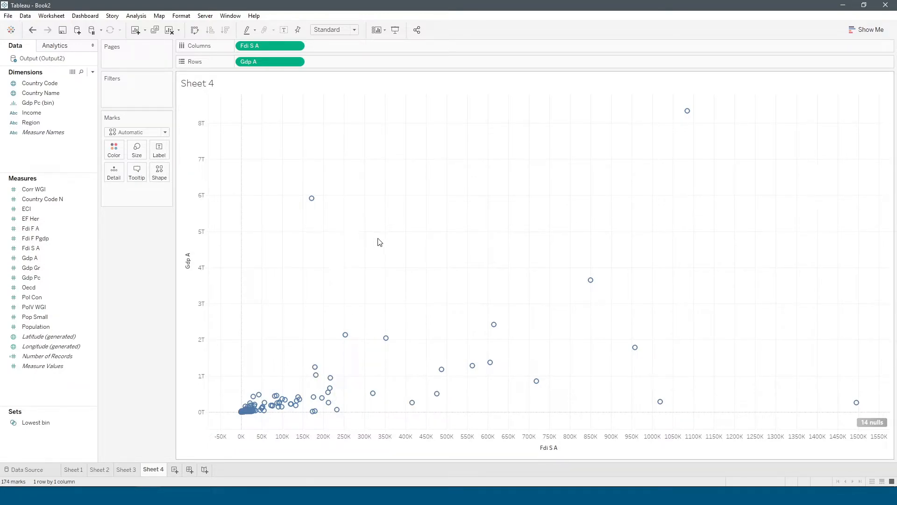
right_click(391, 251)
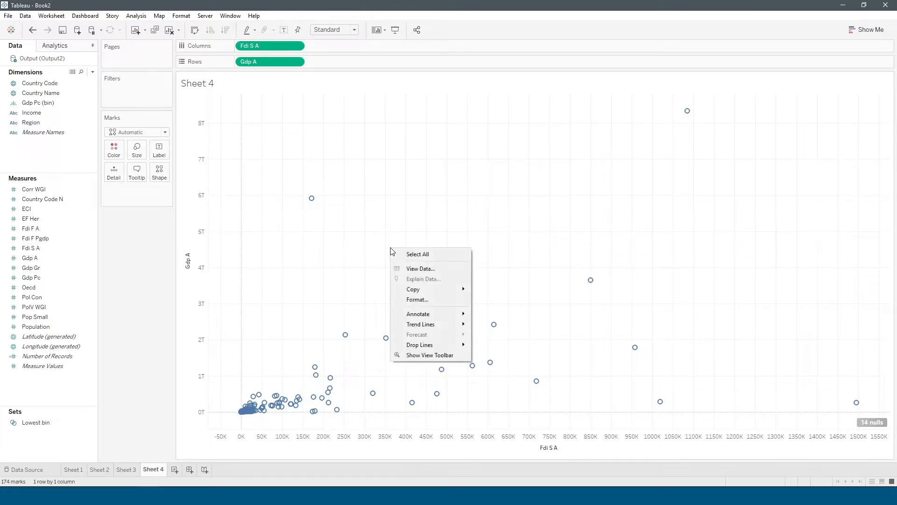
mouse_move(429, 324)
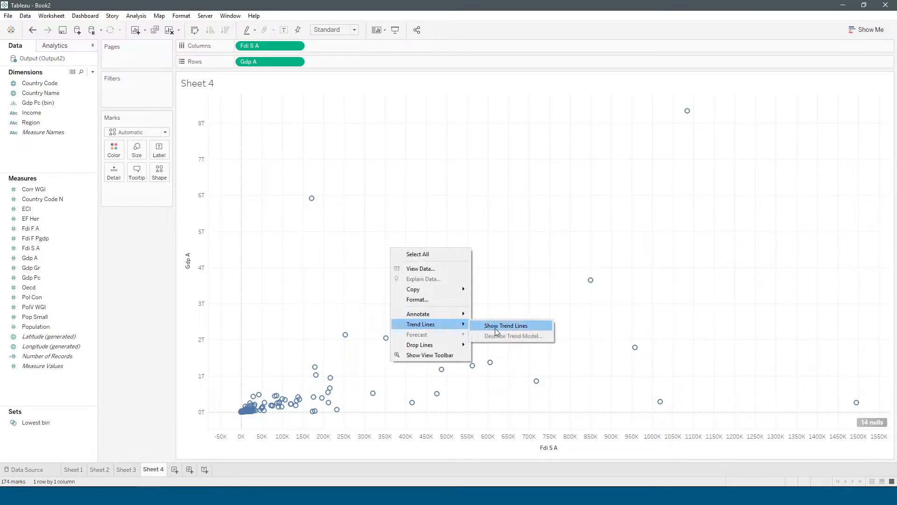
click(315, 287)
Add a linear trend line to the Gdp A against Fdi S A scatter plot and open the description of its trend model
click(66, 48)
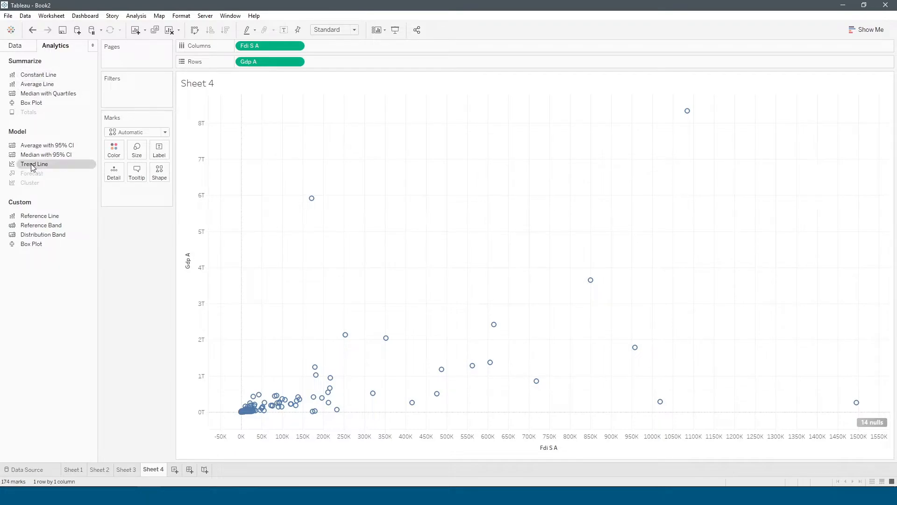
drag(31, 166, 268, 120)
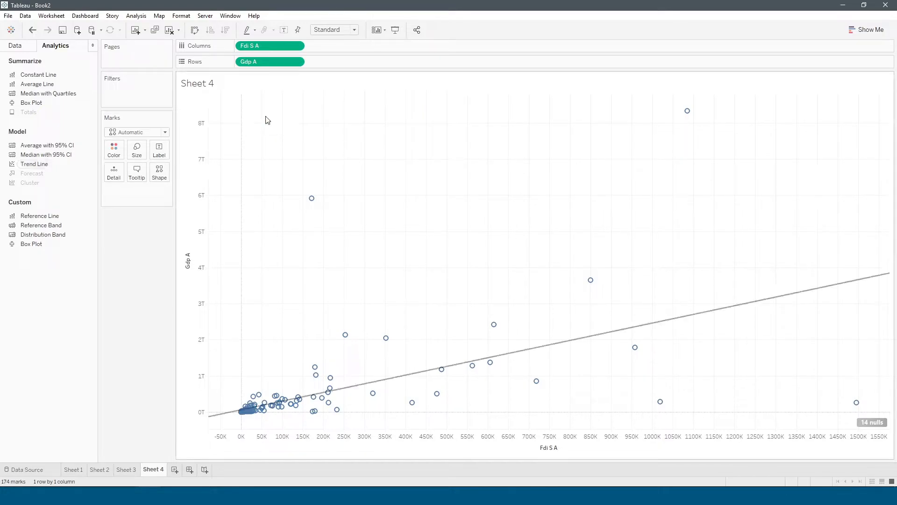
mouse_move(582, 345)
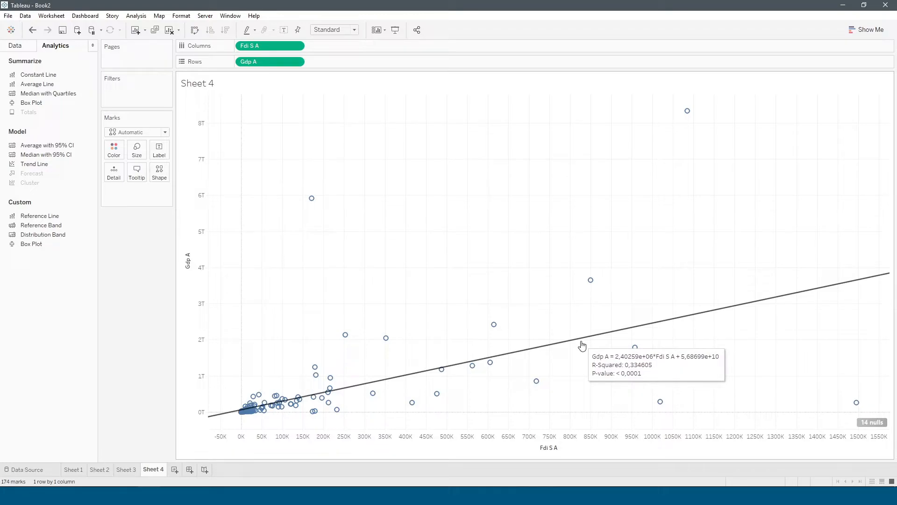
right_click(581, 343)
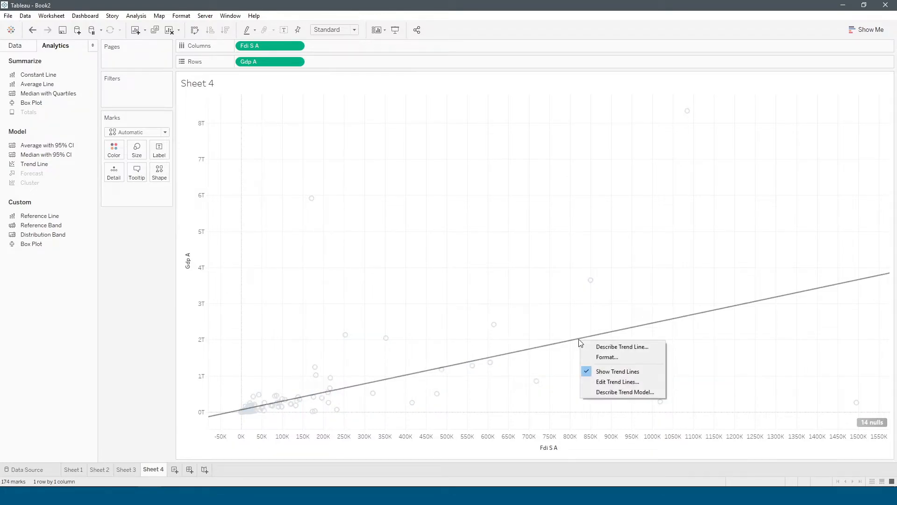
click(625, 392)
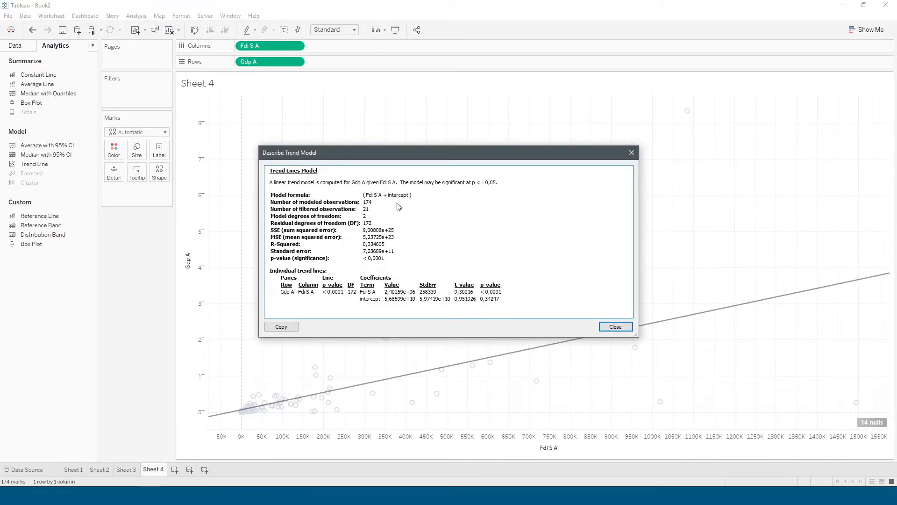
Calculate the square root of 0,33, the trend model's rounded R-Squared, in the Calculator and close the model description
drag(411, 158, 375, 108)
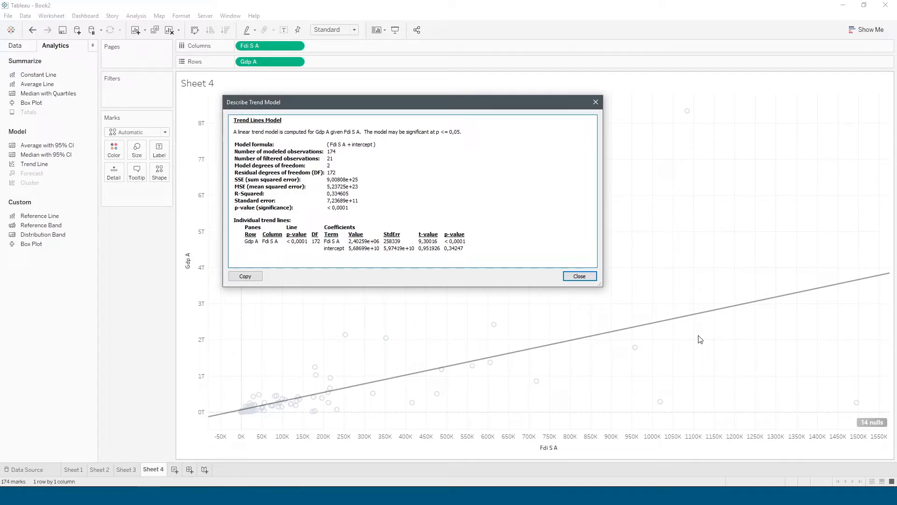
drag(352, 106, 358, 110)
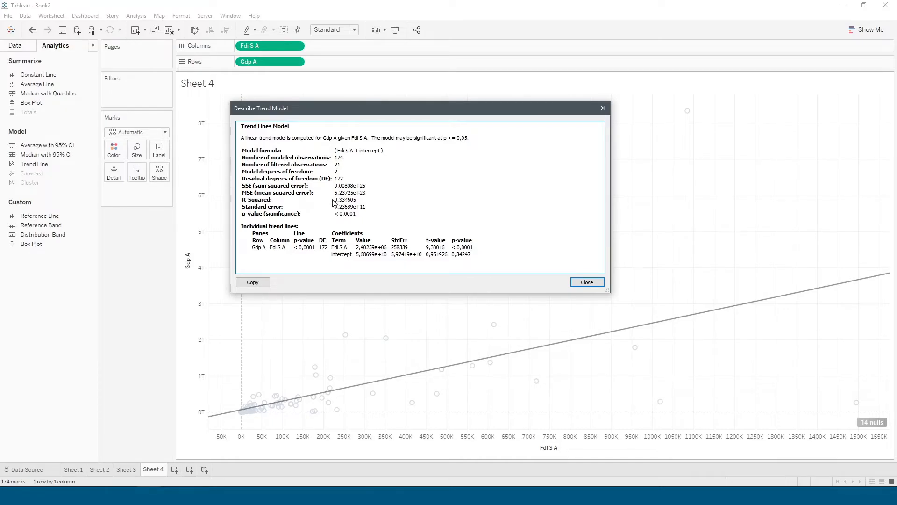
click(163, 496)
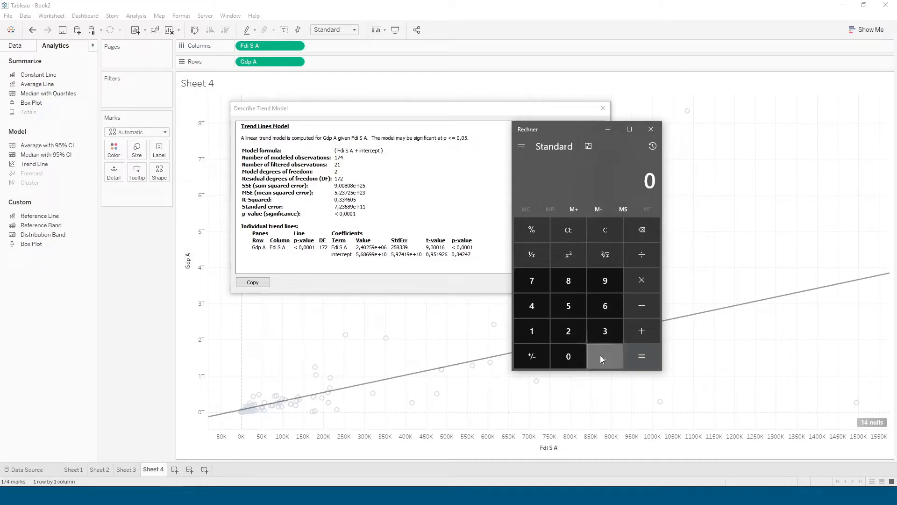
click(601, 358)
double_click(604, 332)
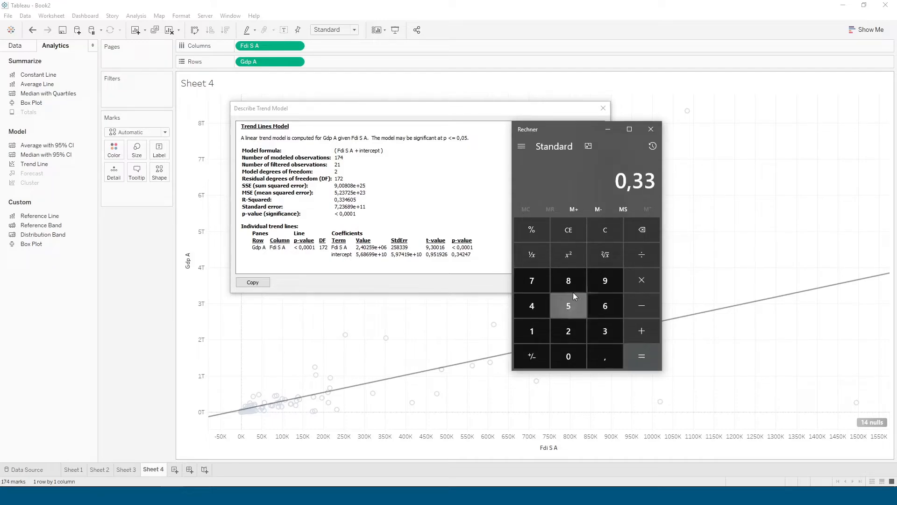
click(606, 254)
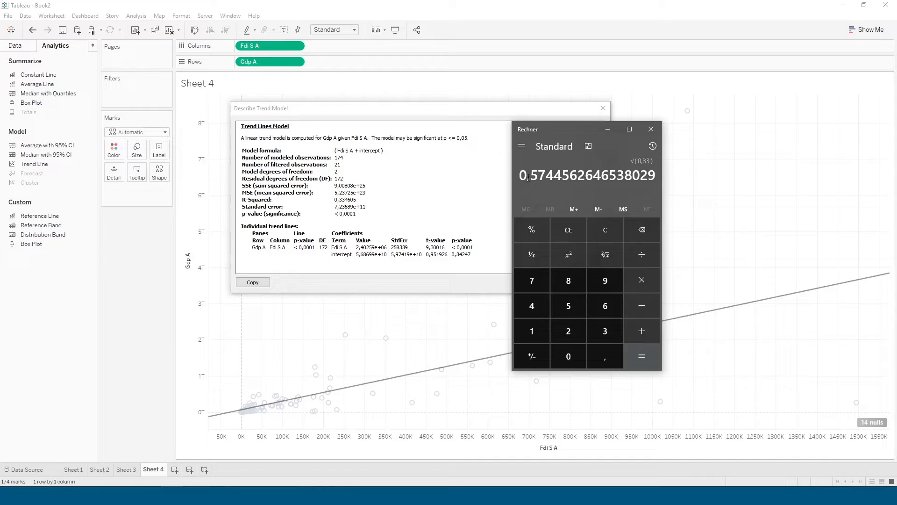
click(651, 129)
click(586, 284)
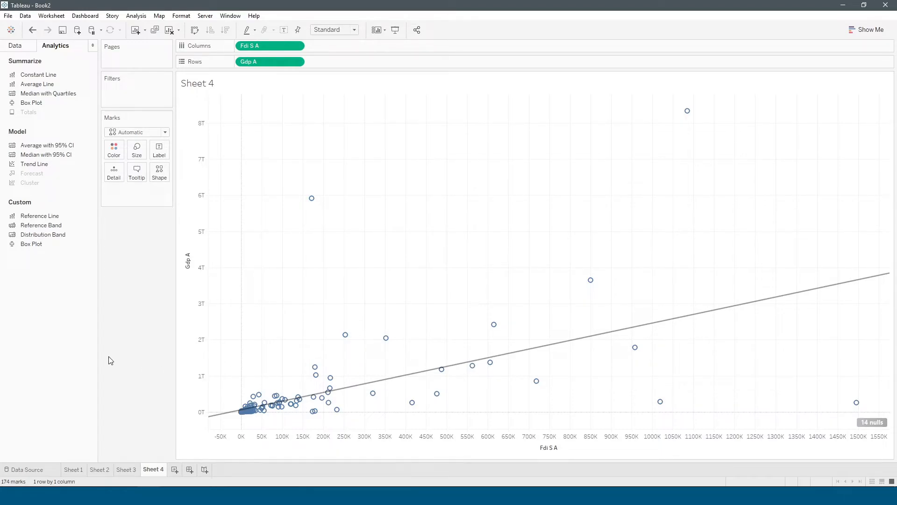
mouse_move(587, 289)
Create a calculated field named Log_FDI with the formula LOG([Fdi S A],10)
click(16, 46)
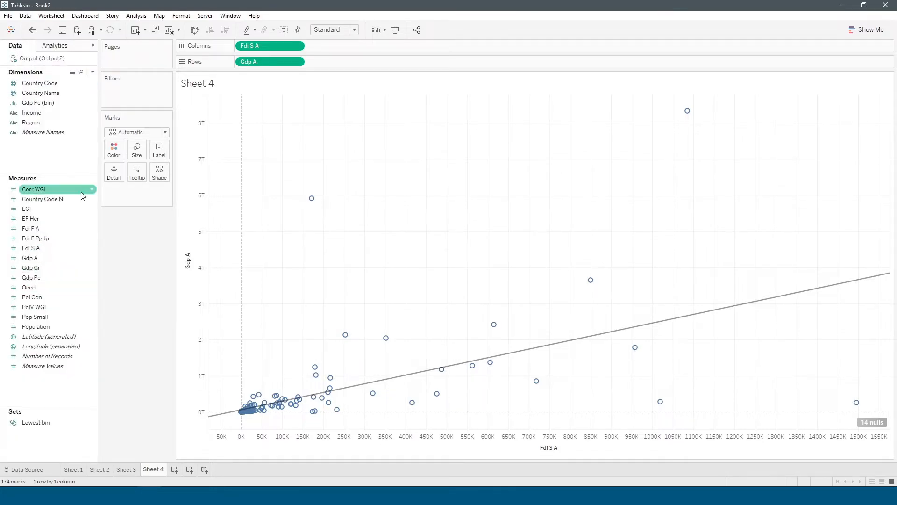
right_click(63, 380)
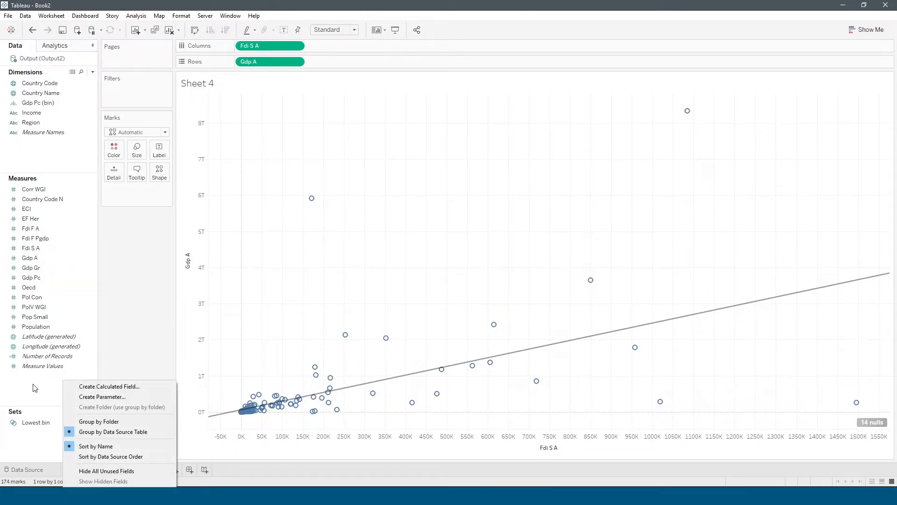
click(100, 387)
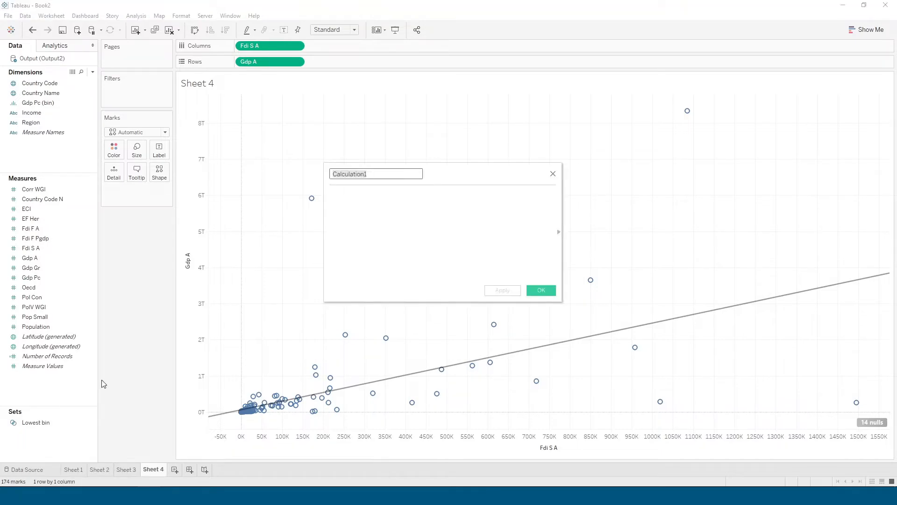
text(Log_FDI)
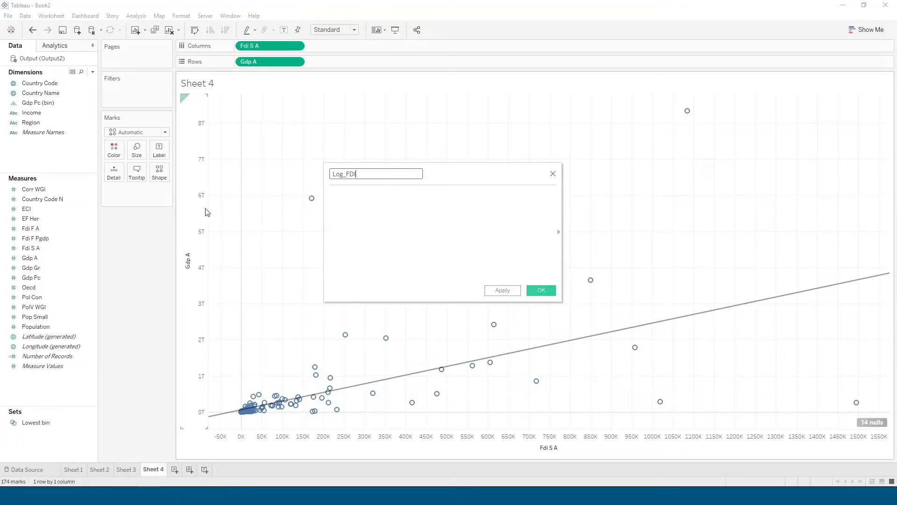
key(Tab)
text(L)
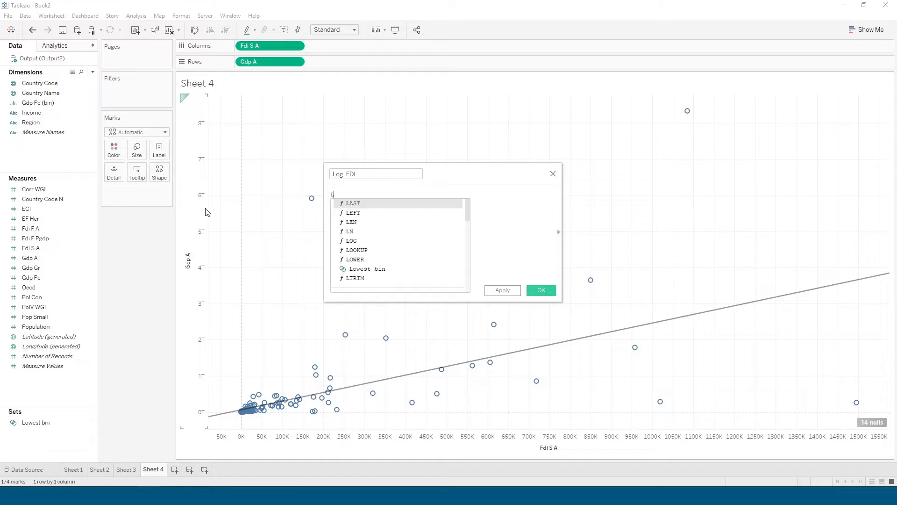
text(O)
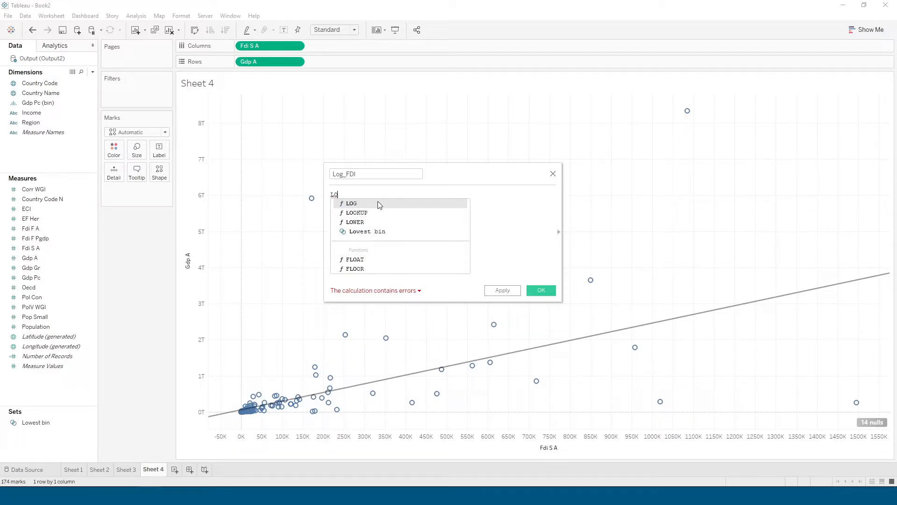
double_click(354, 204)
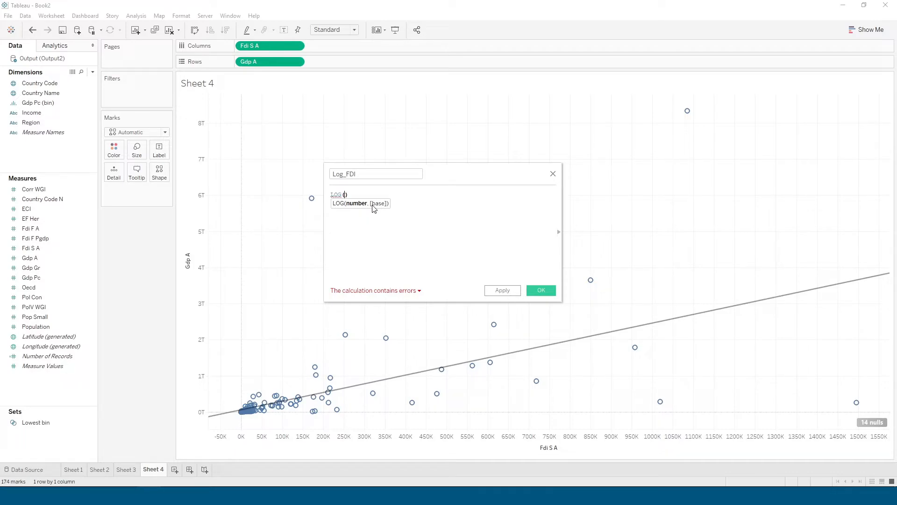
text([F)
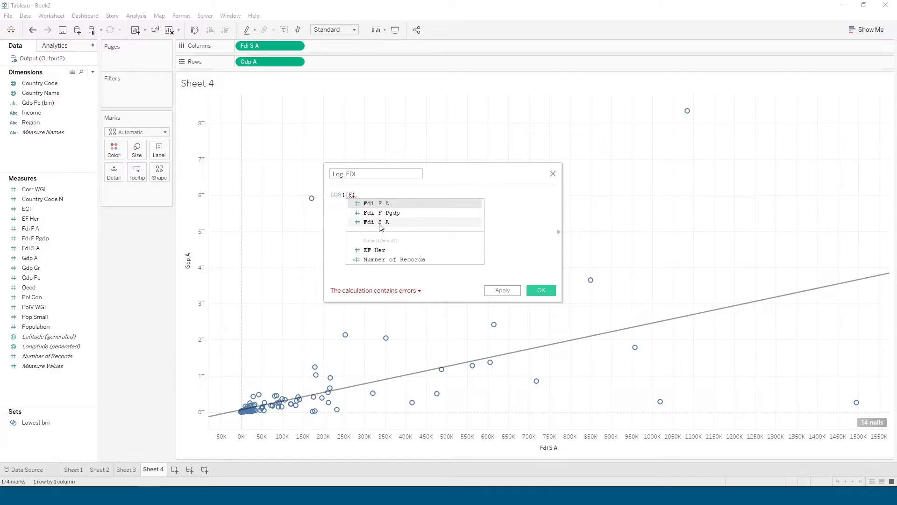
double_click(400, 223)
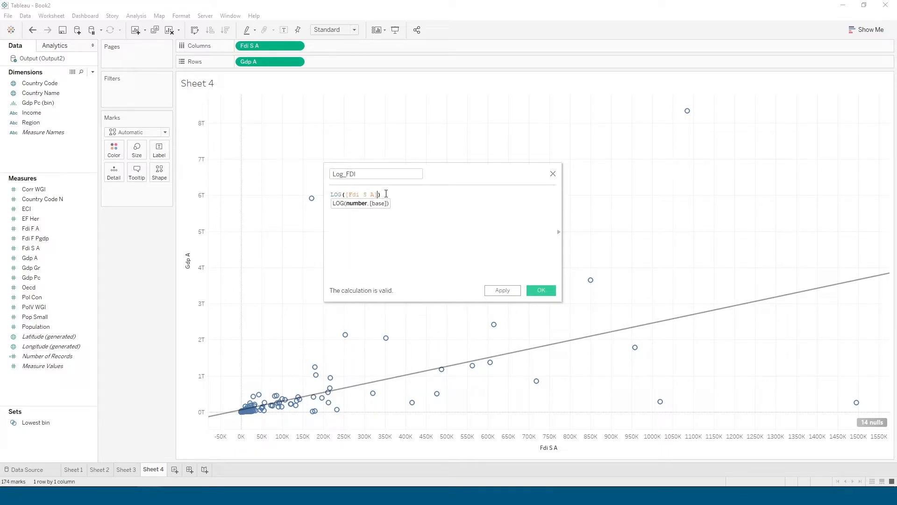
text(,10))
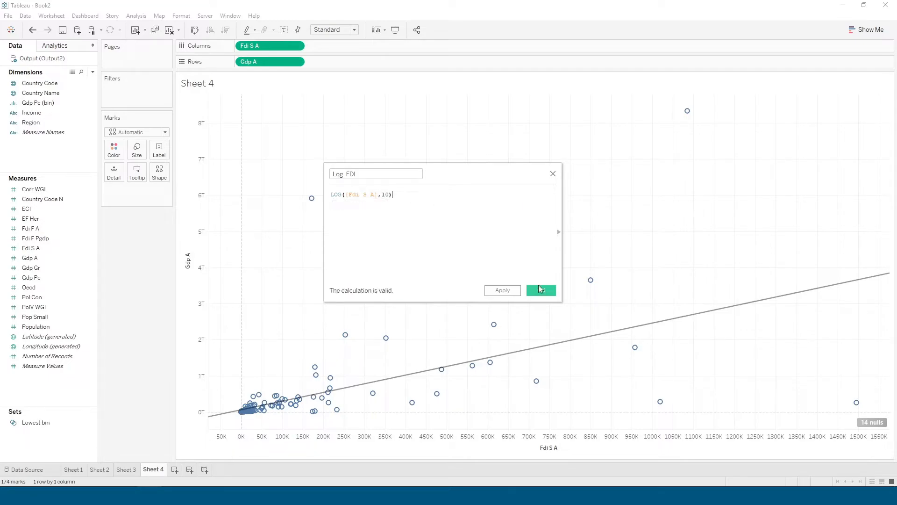
click(552, 292)
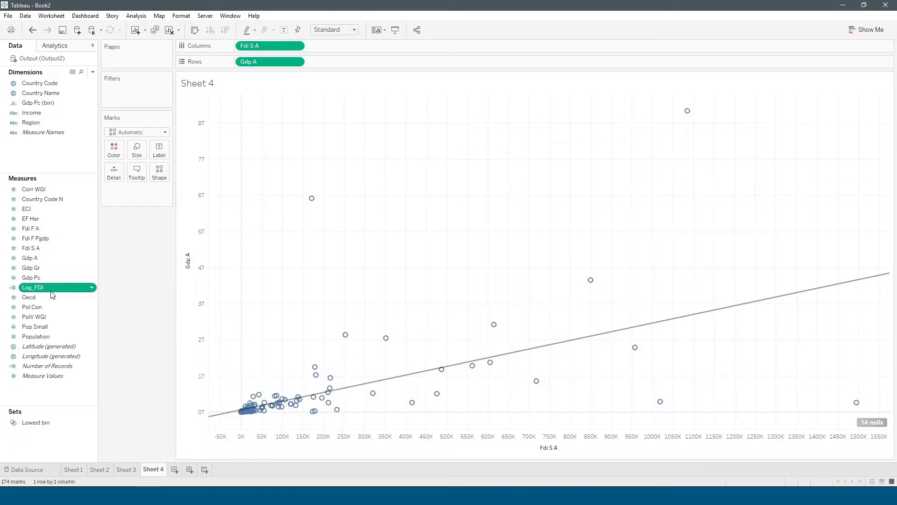
Create a calculated field named Log_GDP with the formula LOG([Gdp A],10)
right_click(55, 390)
click(82, 391)
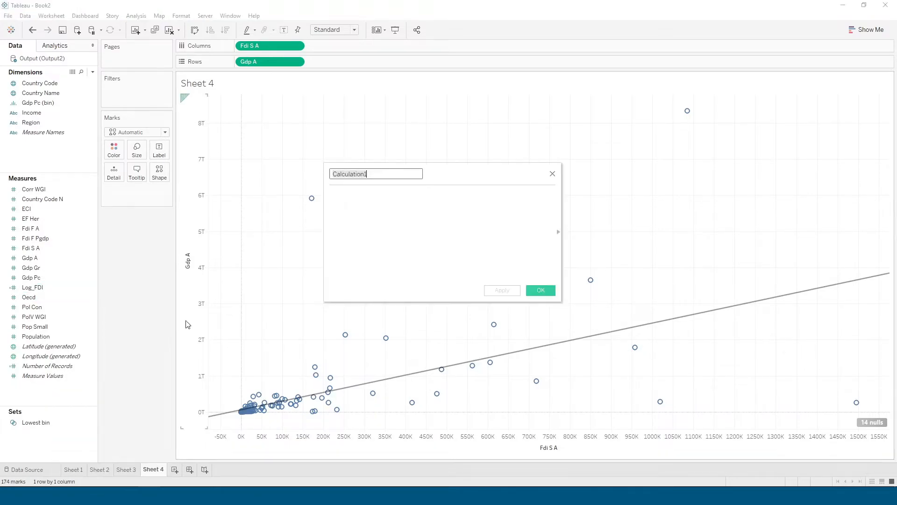
text(Lo)
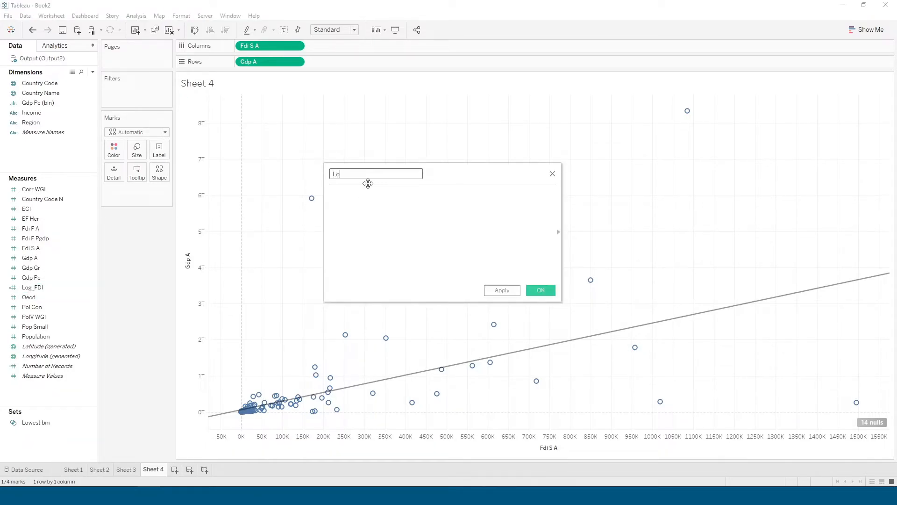
text(g_GDP)
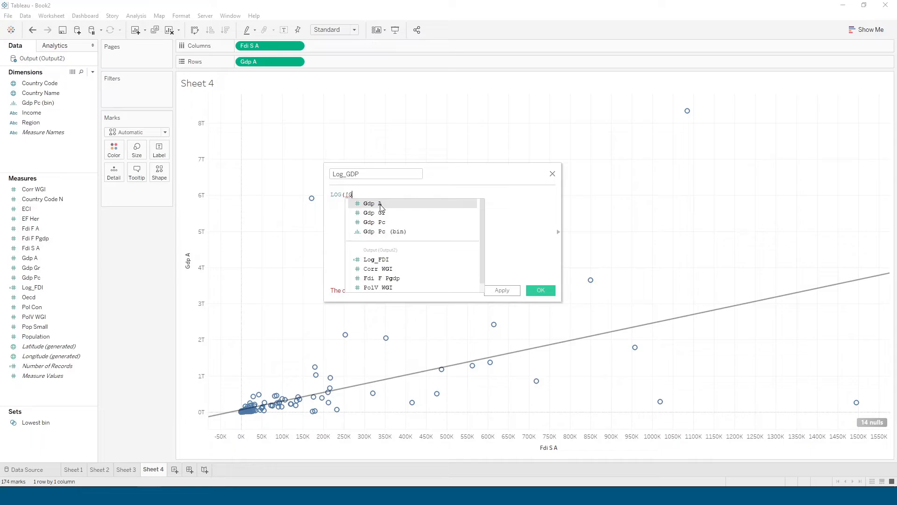
click(380, 203)
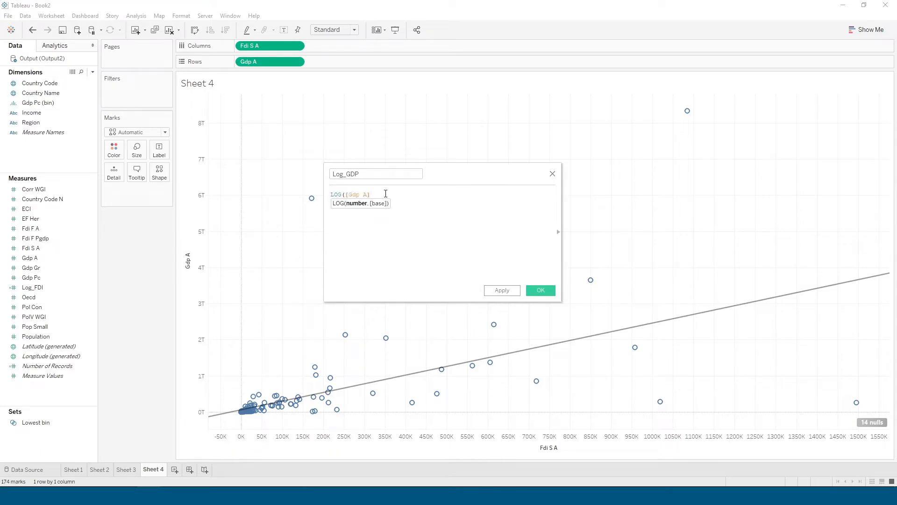
text(,10))
click(541, 290)
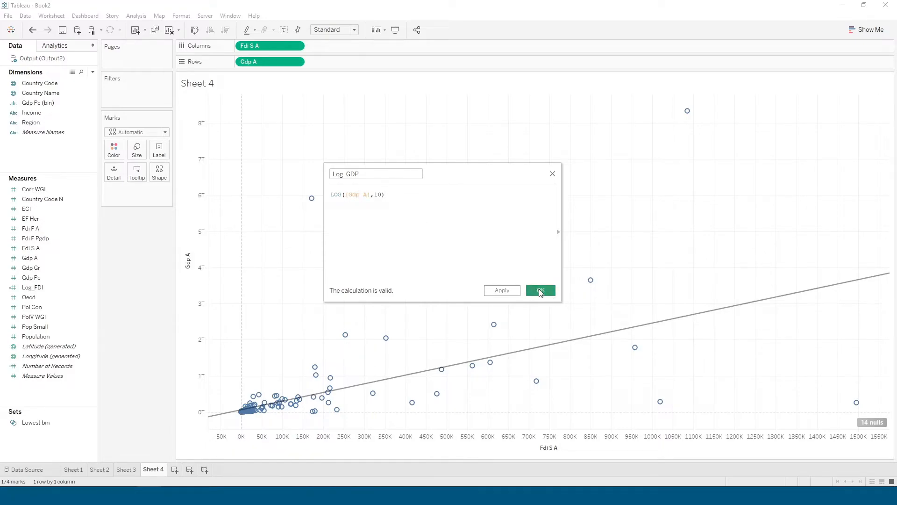
Build a scatter plot on a new worksheet with Log_FDI on the columns and Log_GDP on the rows, both as dimensions
click(175, 470)
mouse_move(33, 287)
mouse_down()
mouse_move(114, 267)
mouse_move(242, 47)
mouse_move(271, 60)
mouse_up()
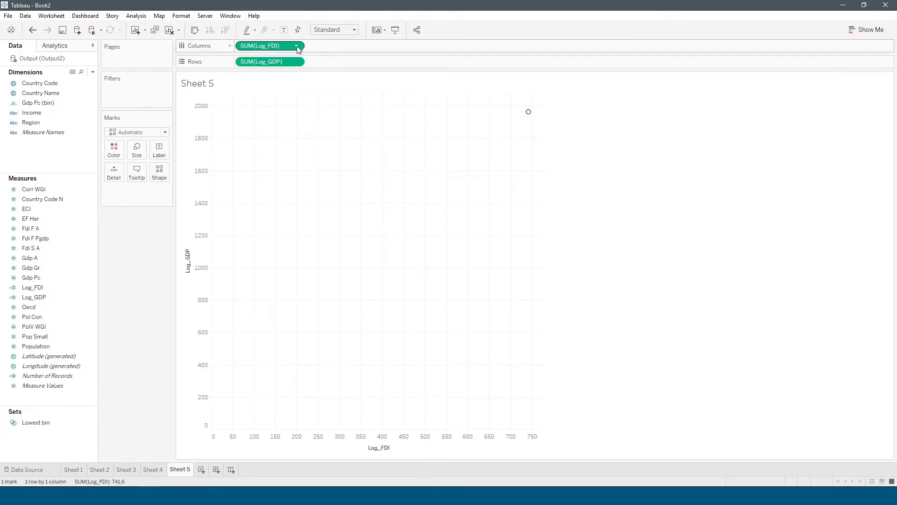
click(297, 62)
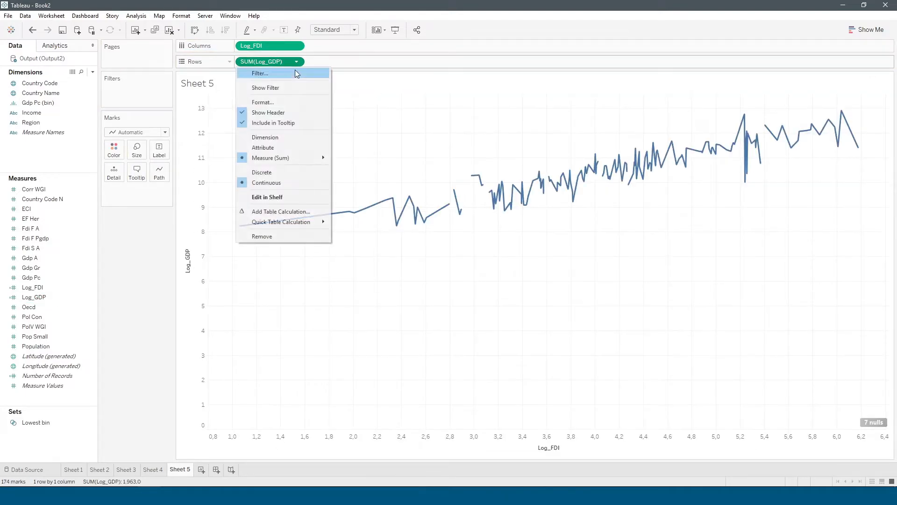
click(287, 140)
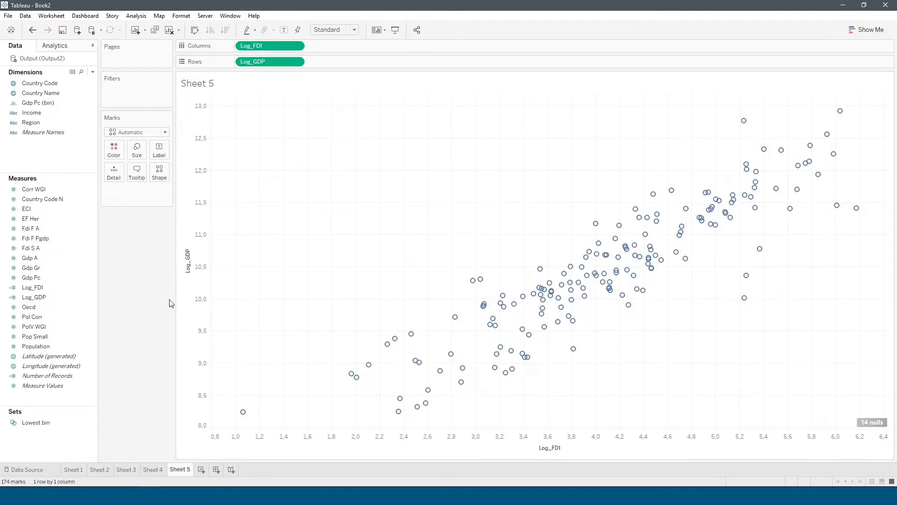
Compare the point distribution of the untransformed scatter plot on Sheet 4 with the logarithmic one on Sheet 5
click(157, 470)
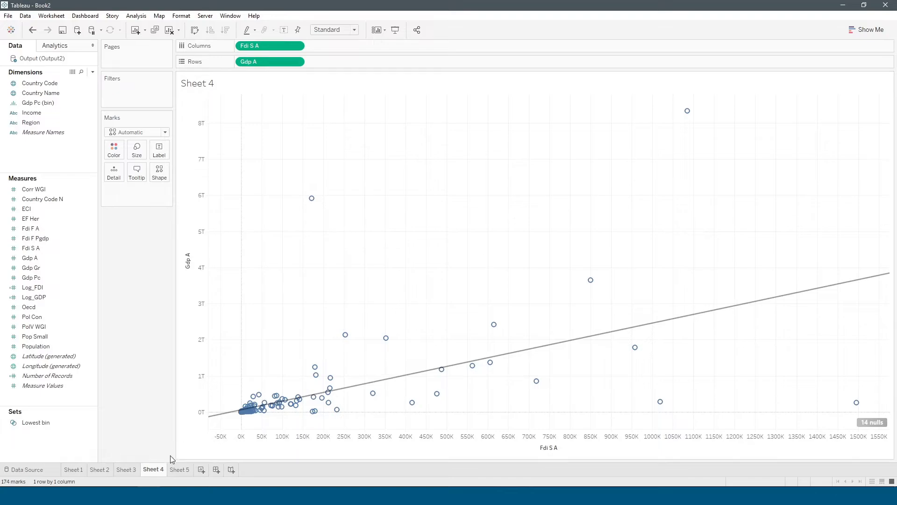
click(180, 470)
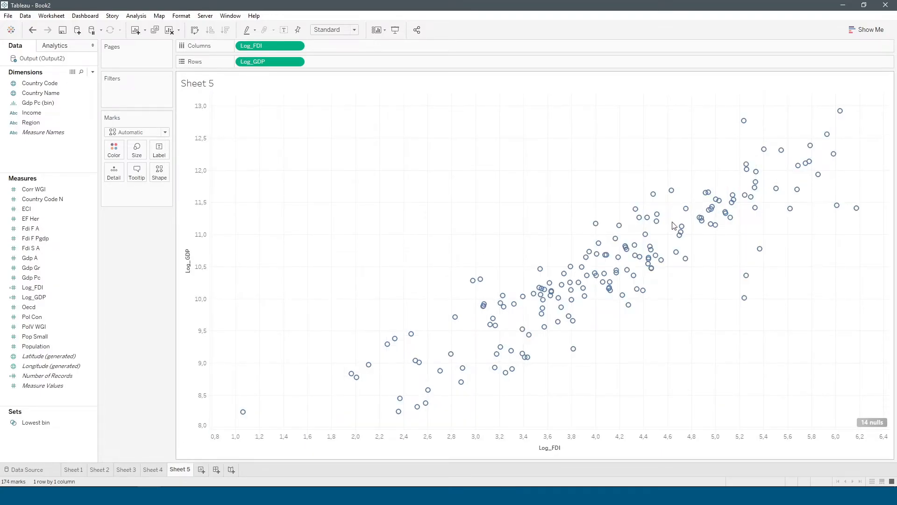
click(149, 470)
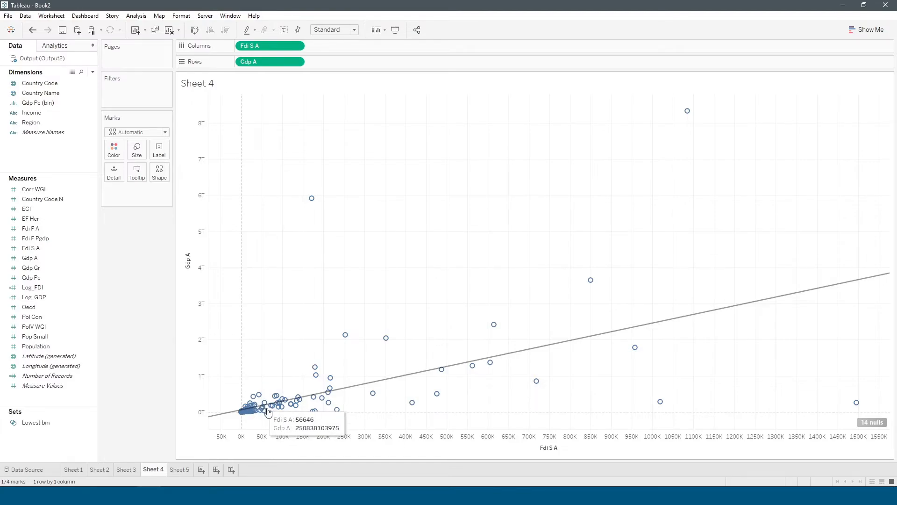
click(179, 470)
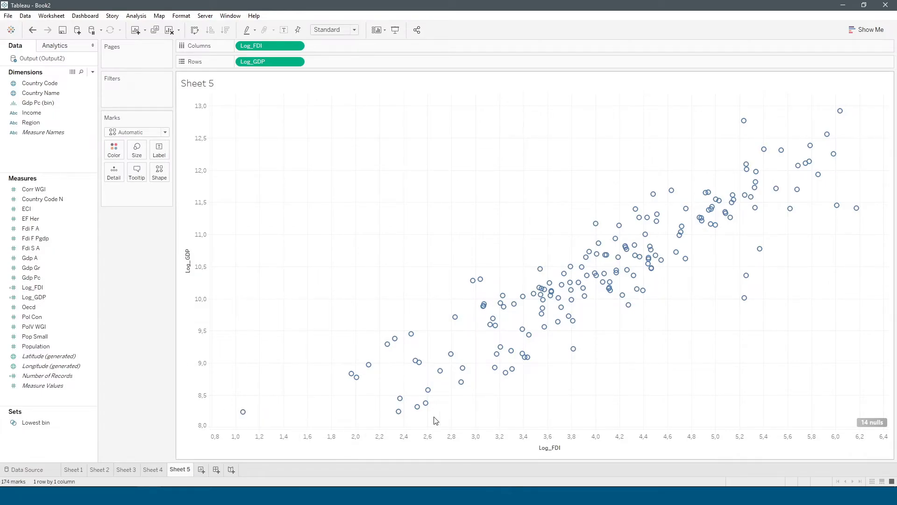
Add a linear trend line to the Log_GDP against Log_FDI scatter plot and compare its fit with Sheet 4
click(55, 46)
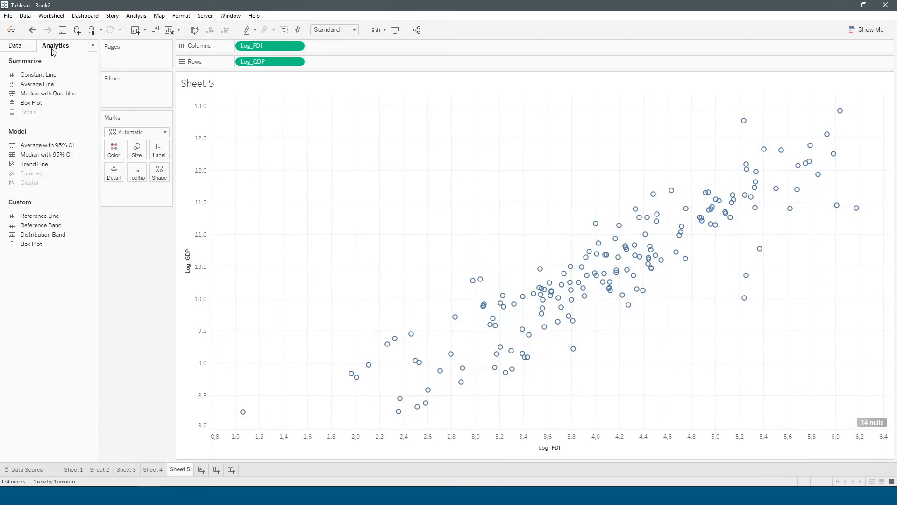
drag(43, 165, 281, 116)
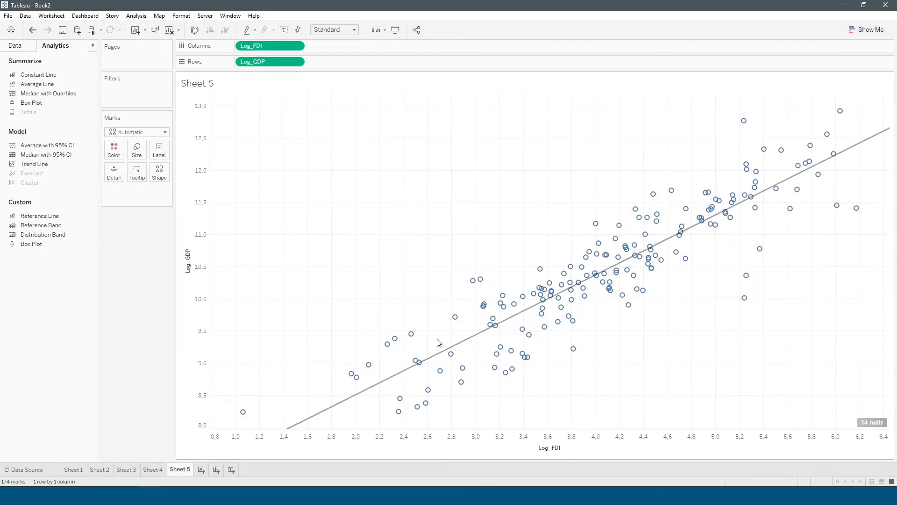
click(155, 469)
click(180, 470)
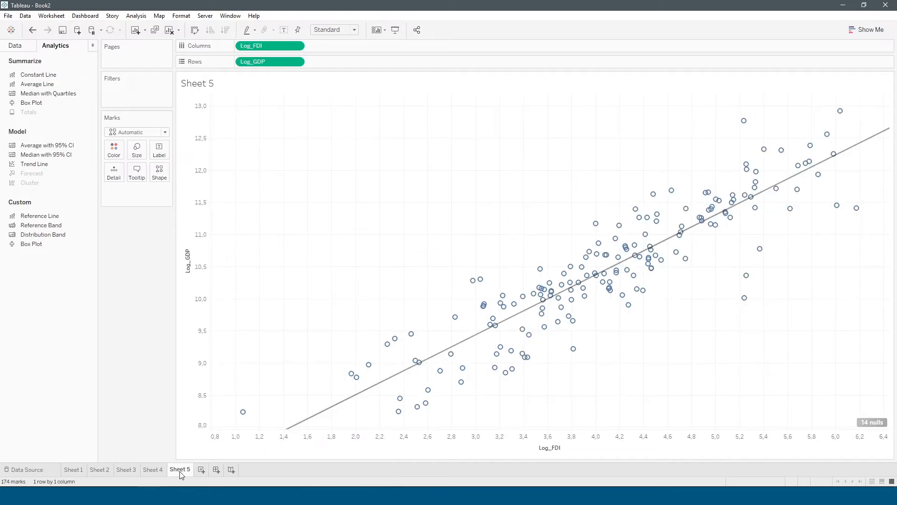
Examine the R-Squared in the description of the Log_GDP against Log_FDI trend model and return to Sheet 4
right_click(479, 336)
click(514, 385)
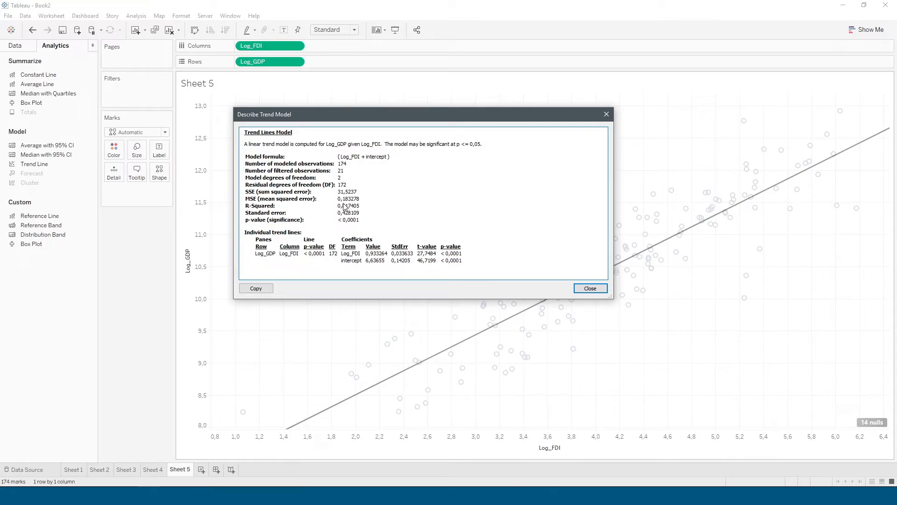
click(589, 288)
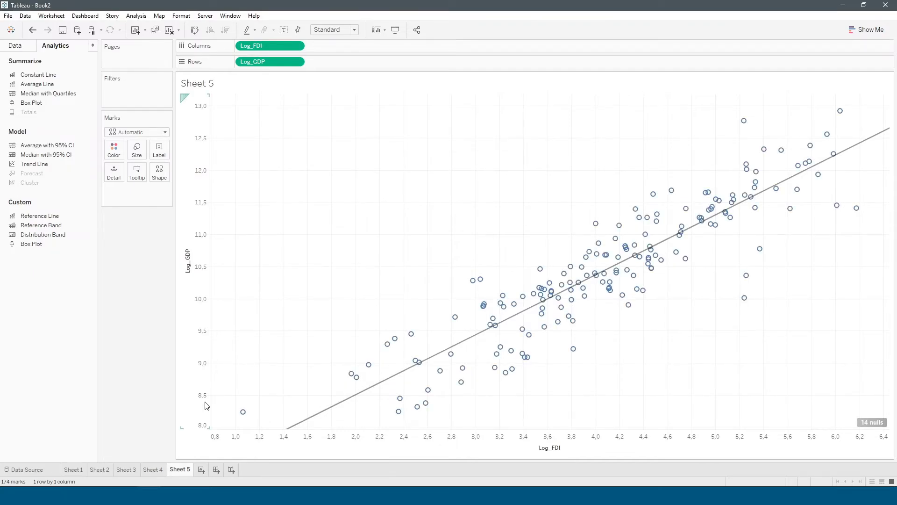
click(154, 470)
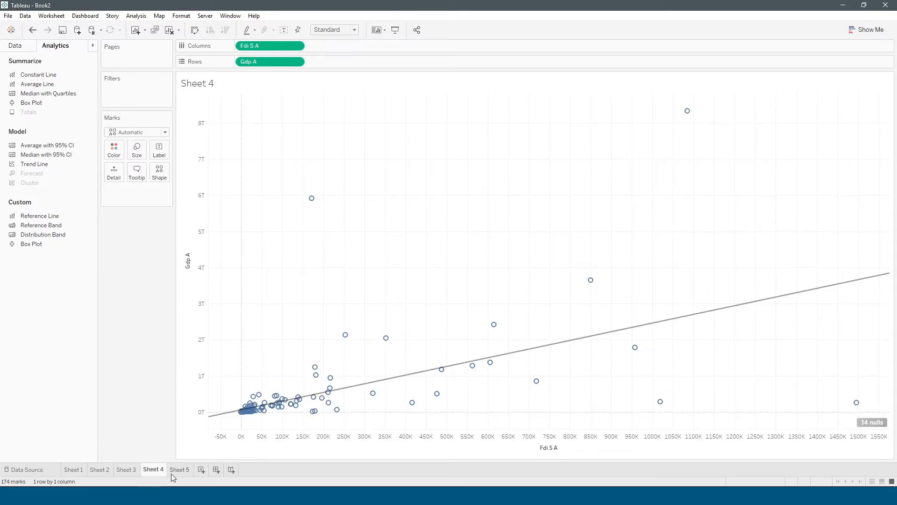
Show the log-transformed scatter plot on Sheet 5, switch to gretl with Output2.xlsx loaded and reposition its window
click(178, 470)
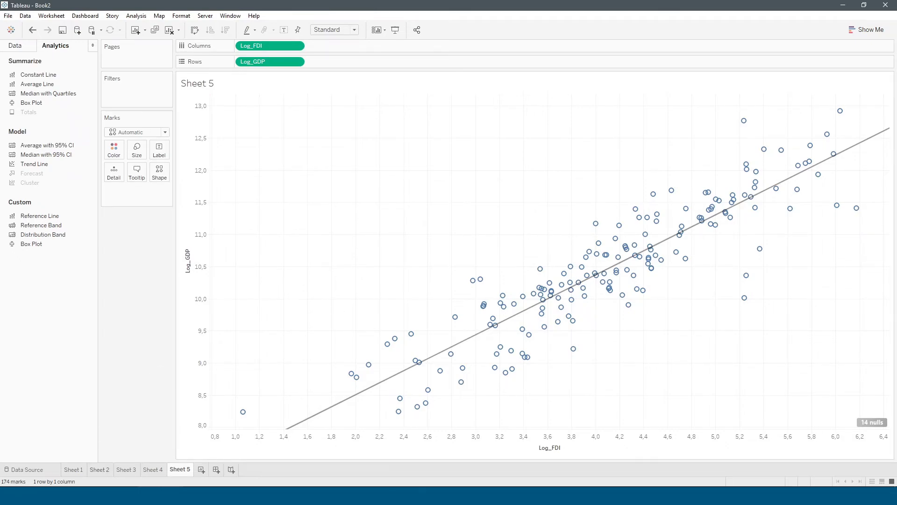
click(172, 495)
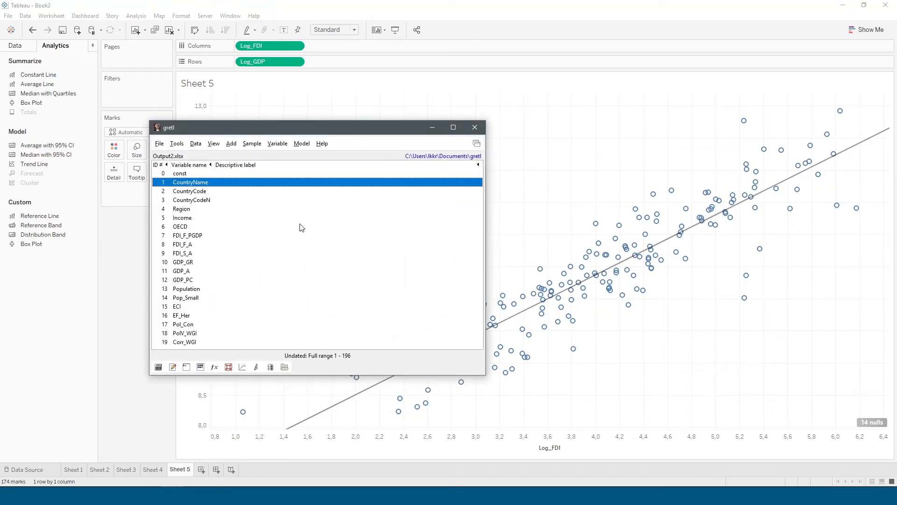
drag(256, 126, 376, 103)
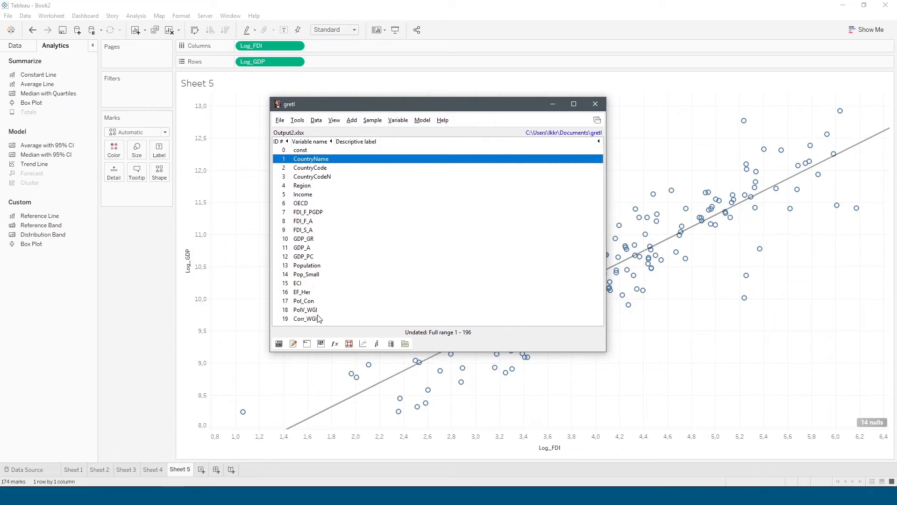
View the summary statistics of GDP_A, check the mean, median and missing observations, and close the output
click(314, 249)
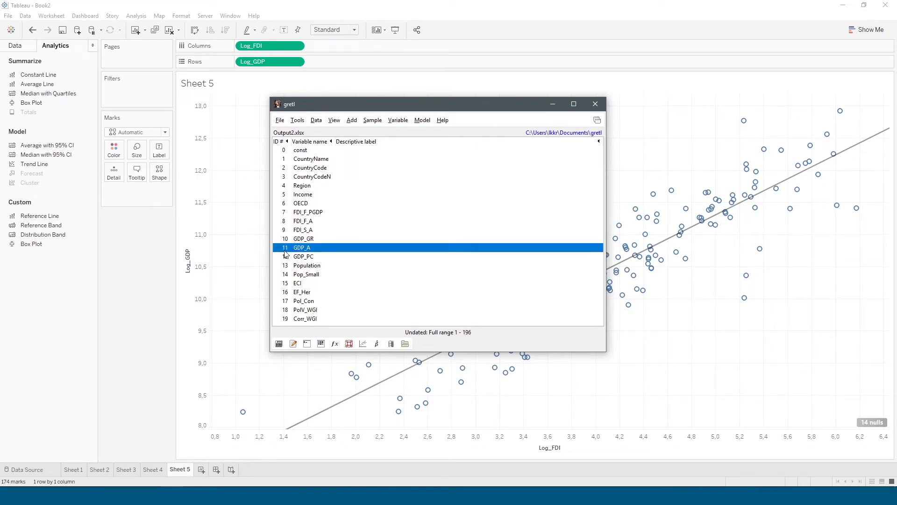
right_click(309, 249)
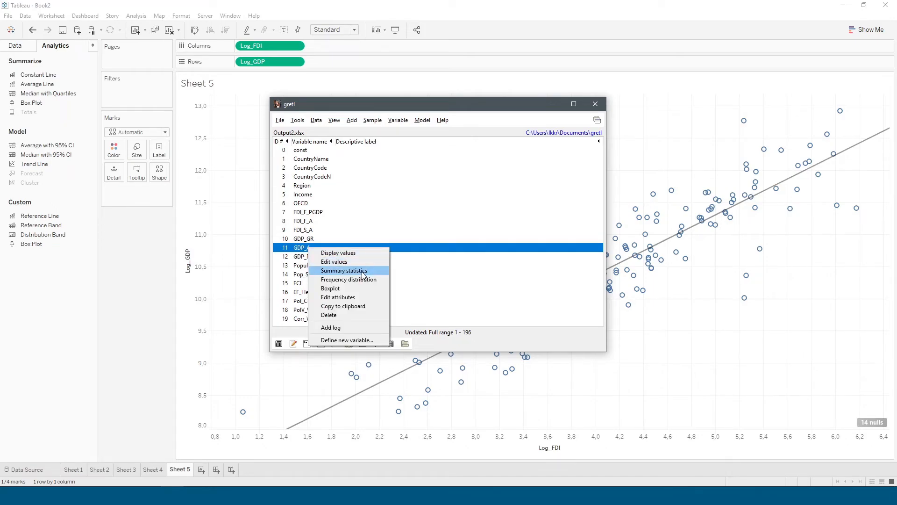
click(335, 273)
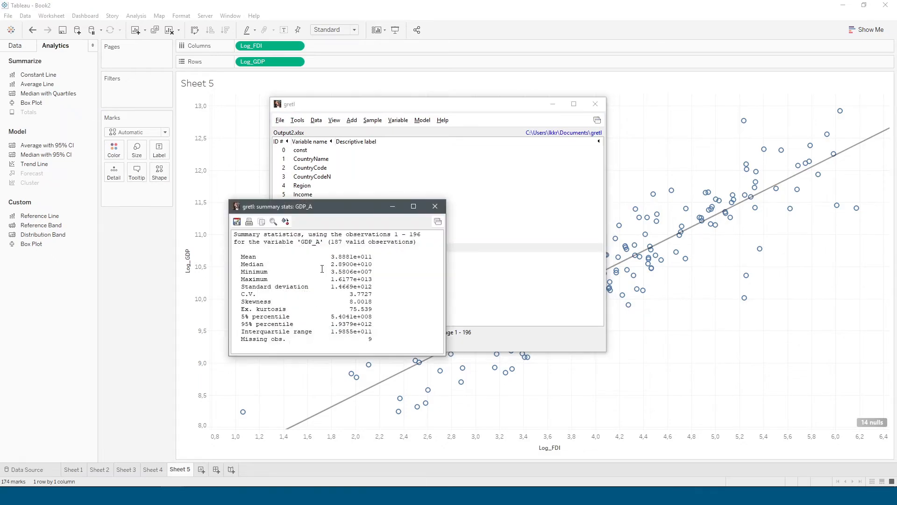
drag(240, 258, 259, 258)
click(259, 267)
drag(241, 341, 377, 338)
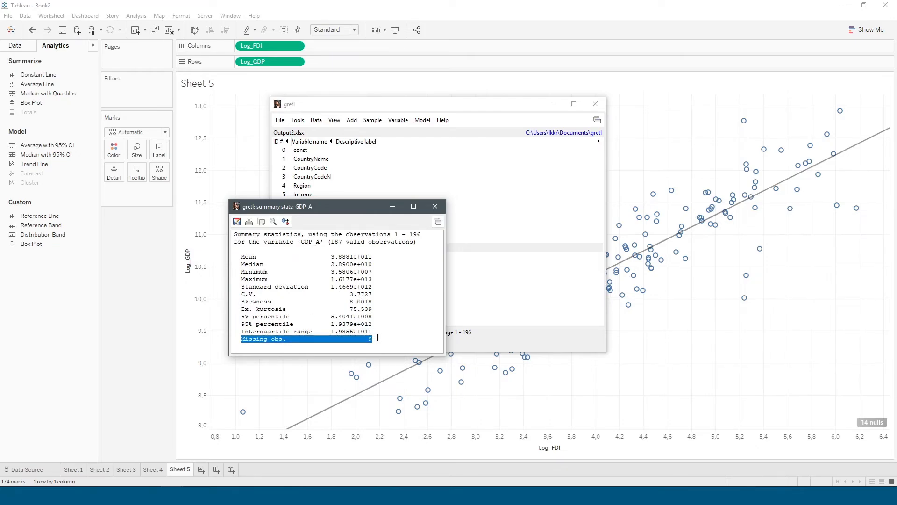
click(442, 206)
Display a simple boxplot of GDP_A, inspect its distribution and outliers, and close the graph
right_click(306, 250)
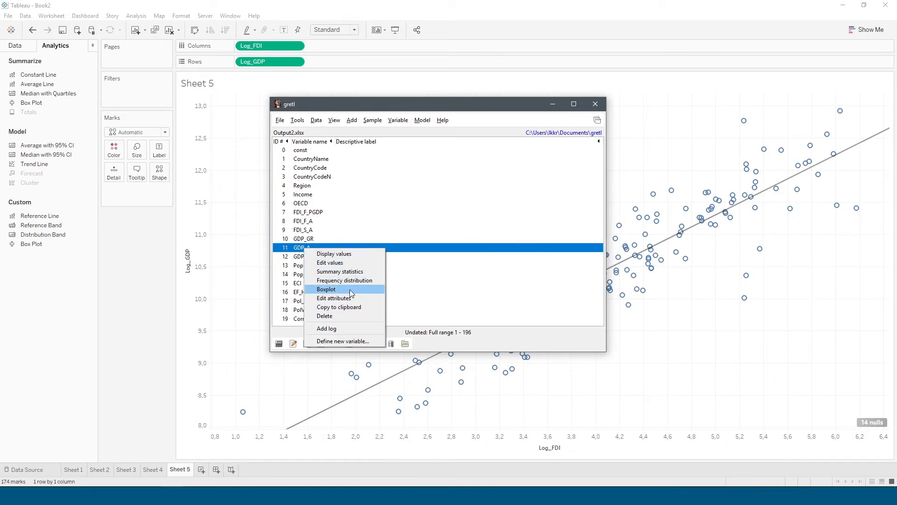
click(338, 289)
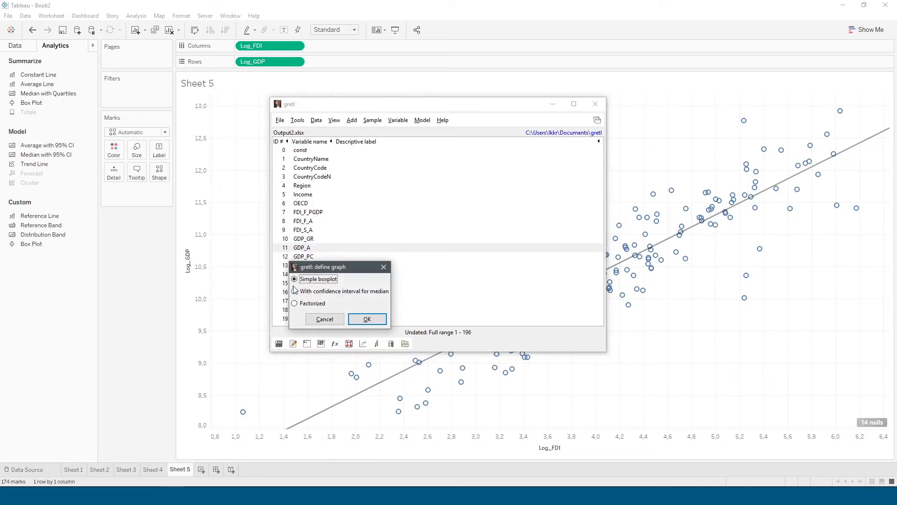
click(367, 320)
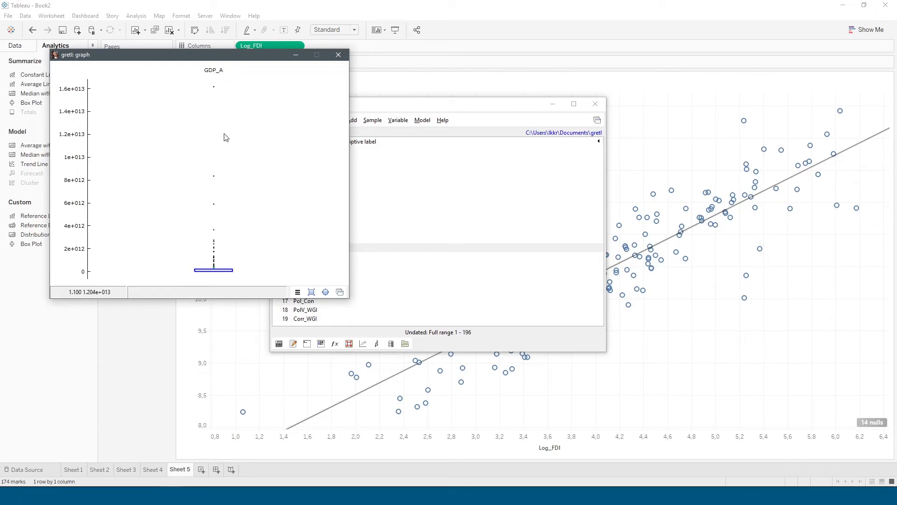
click(339, 55)
Add the log of the GDP_A variable to the dataset and dismiss the warning
right_click(312, 249)
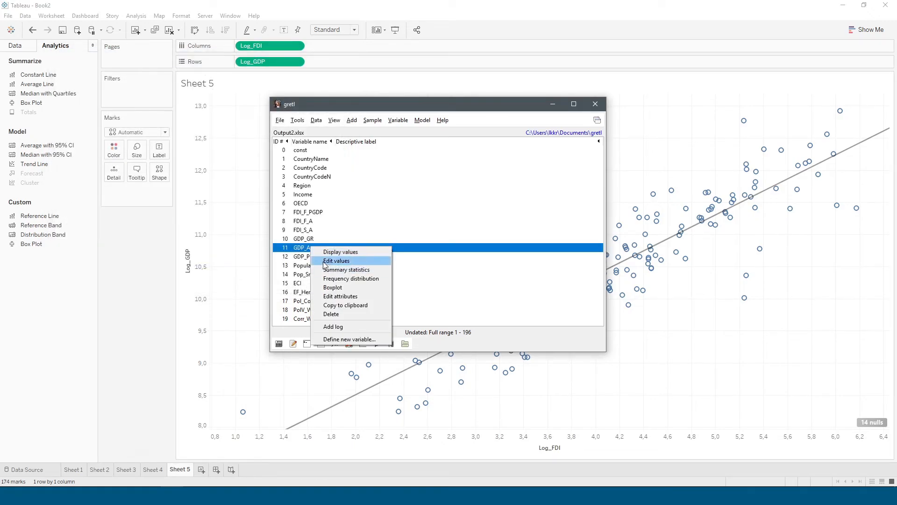
click(295, 250)
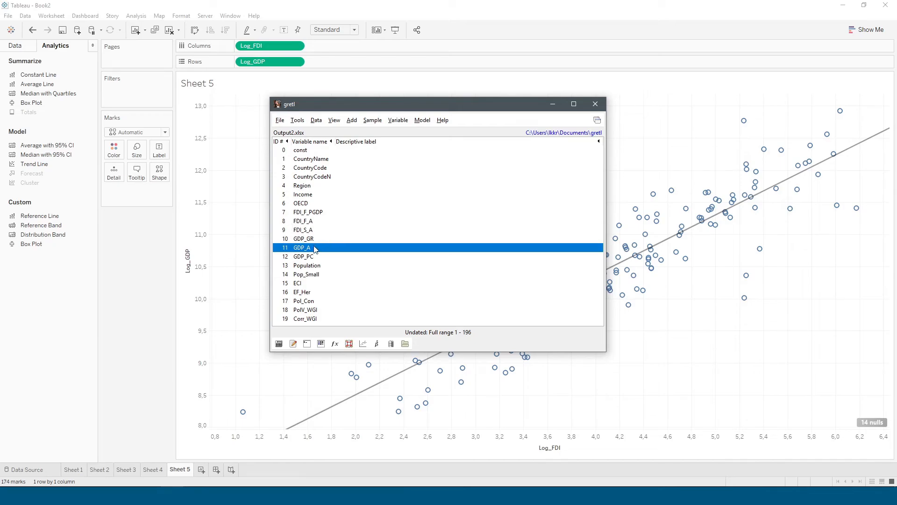
right_click(329, 248)
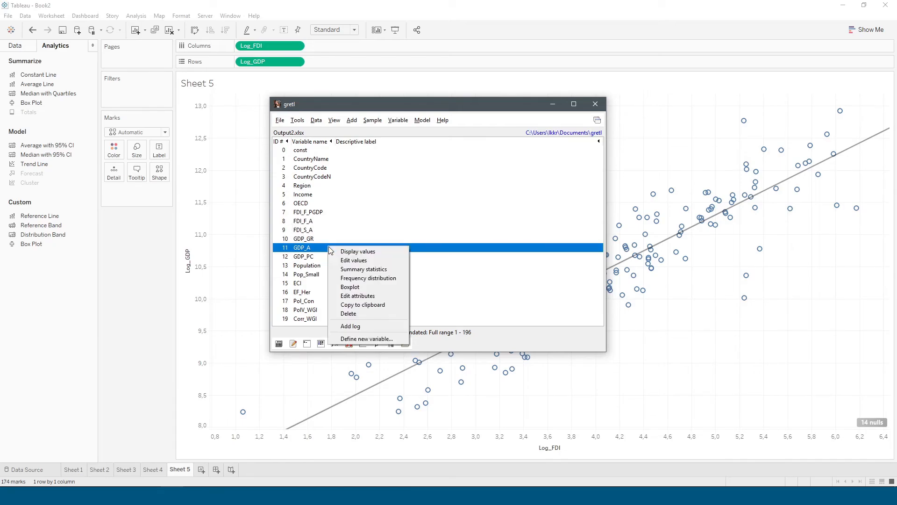
click(368, 327)
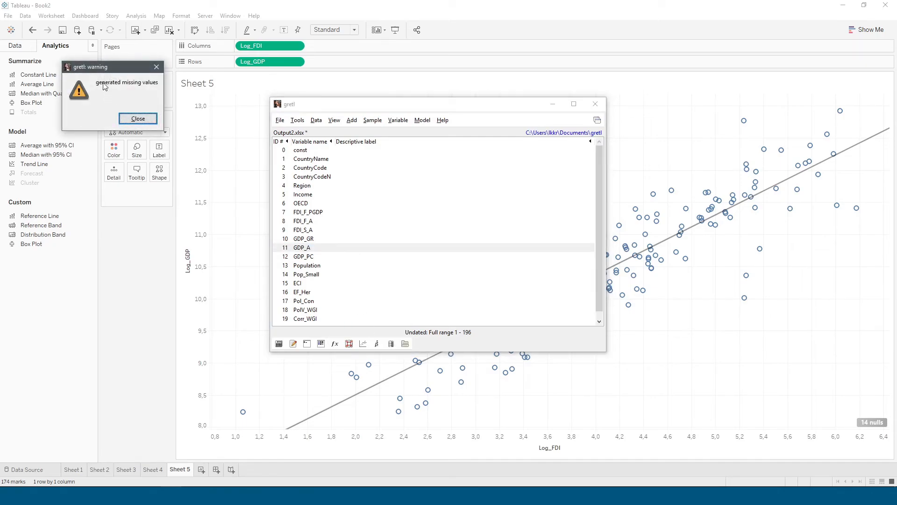
drag(110, 75, 300, 164)
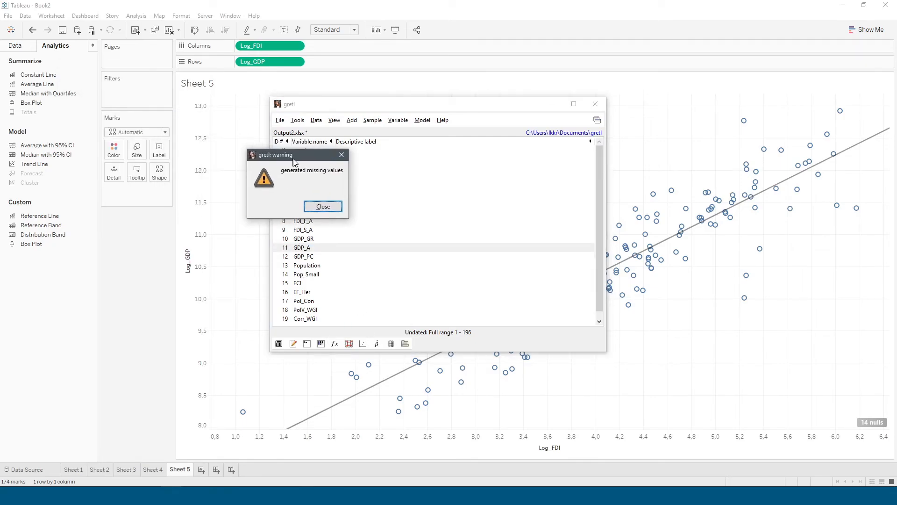
click(329, 208)
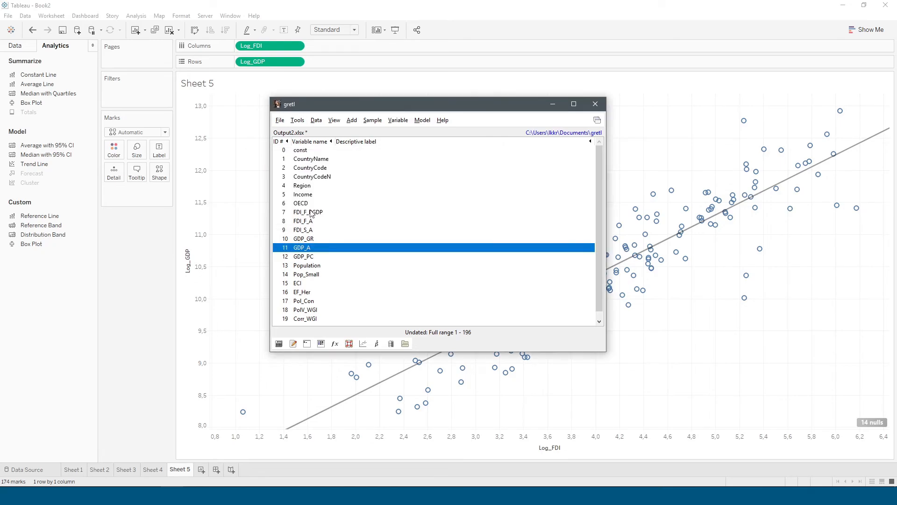
Add the log of the FDI_S_A variable to the dataset and dismiss the warning
click(323, 231)
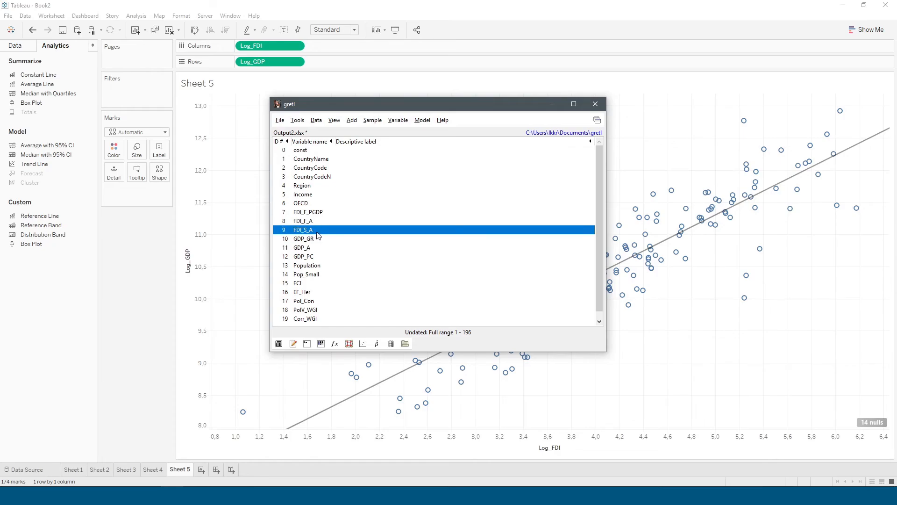
right_click(310, 231)
click(330, 308)
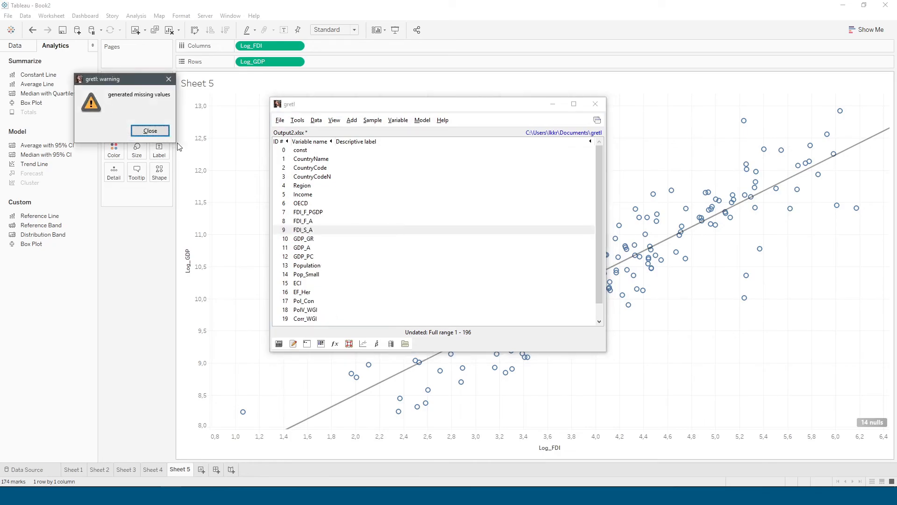
click(165, 135)
Check the two new log variables, l_GDP_A and l_FDI_S_A, and their descriptive labels in the variable list
drag(602, 170, 604, 194)
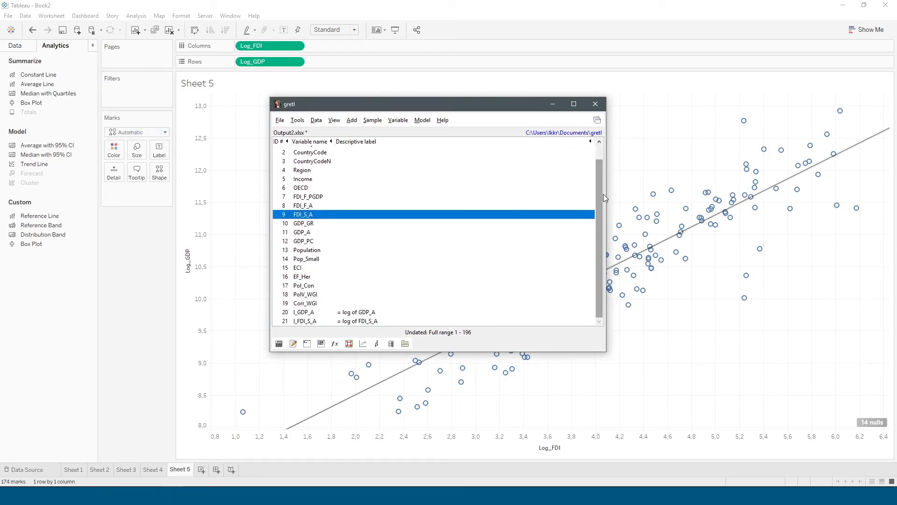
click(330, 313)
click(311, 323)
click(307, 314)
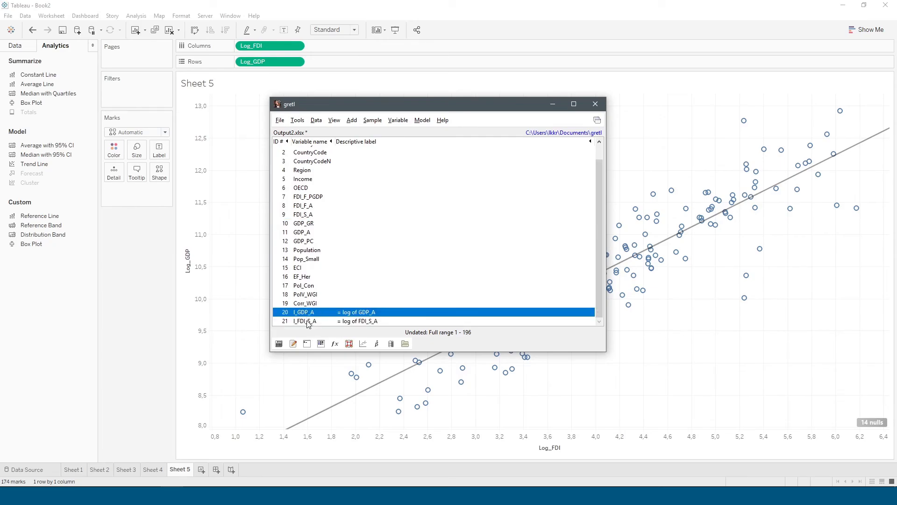
click(309, 323)
click(311, 312)
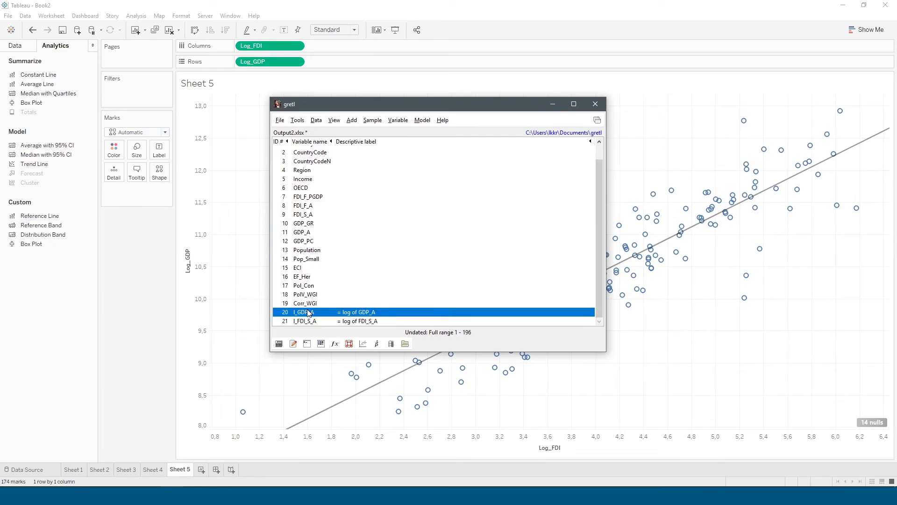
click(363, 321)
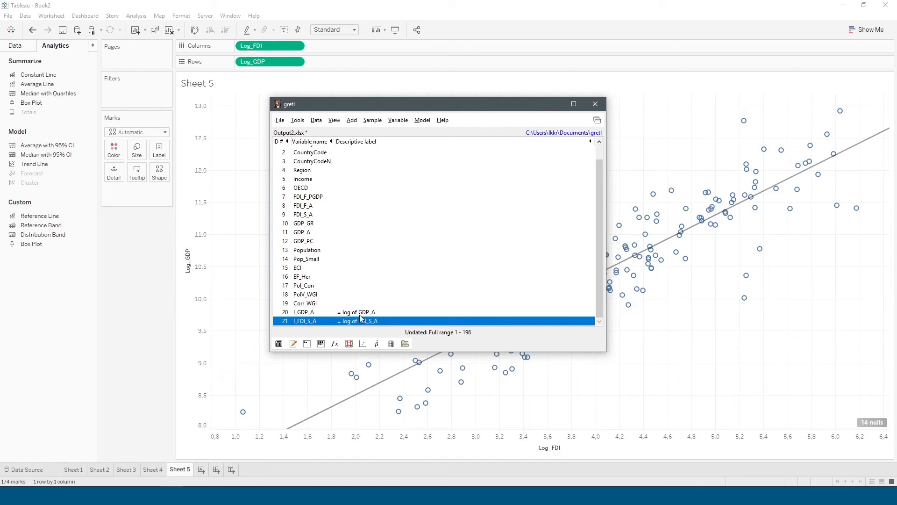
click(358, 313)
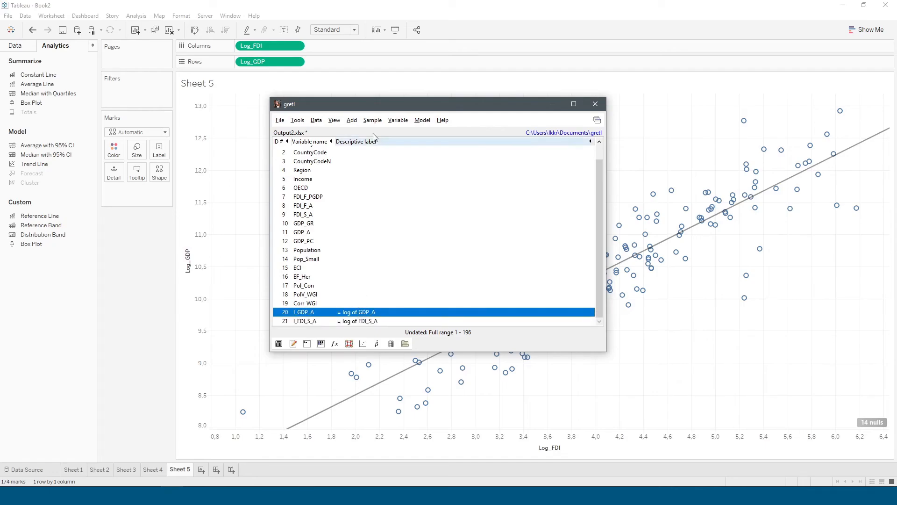
Start a correlation matrix and include the log variables l_GDP_A and l_FDI_S_A
click(334, 121)
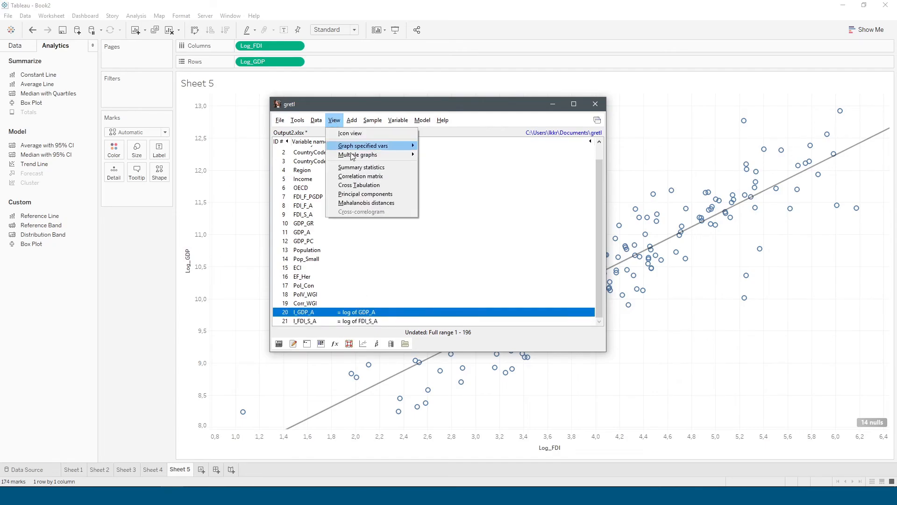
click(388, 176)
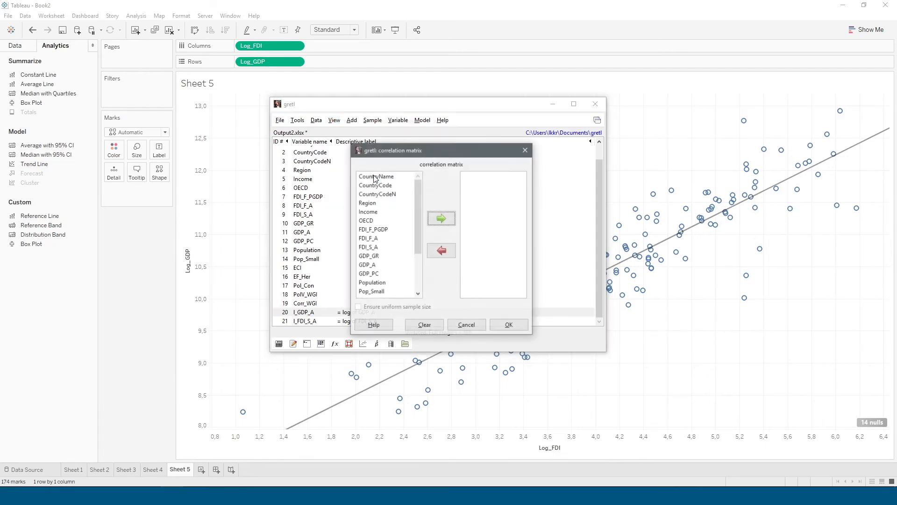
drag(419, 212, 420, 261)
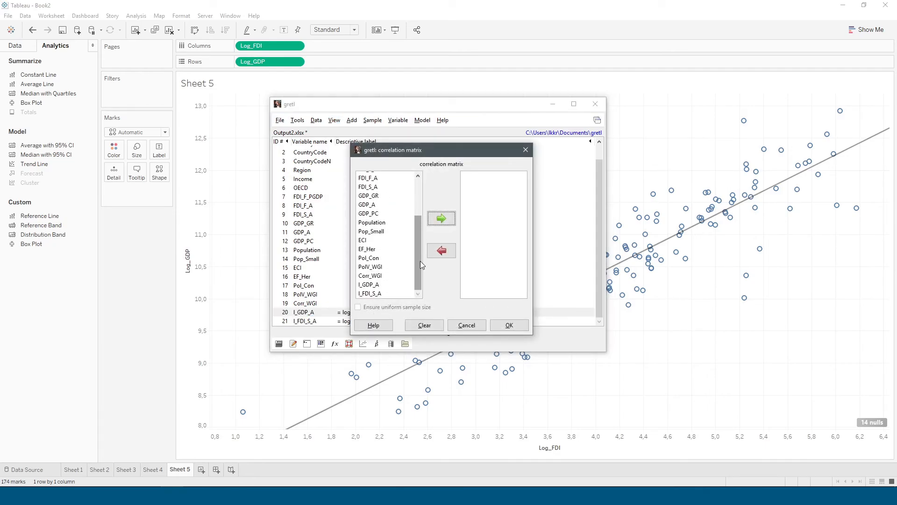
click(379, 284)
click(436, 220)
click(383, 294)
click(439, 219)
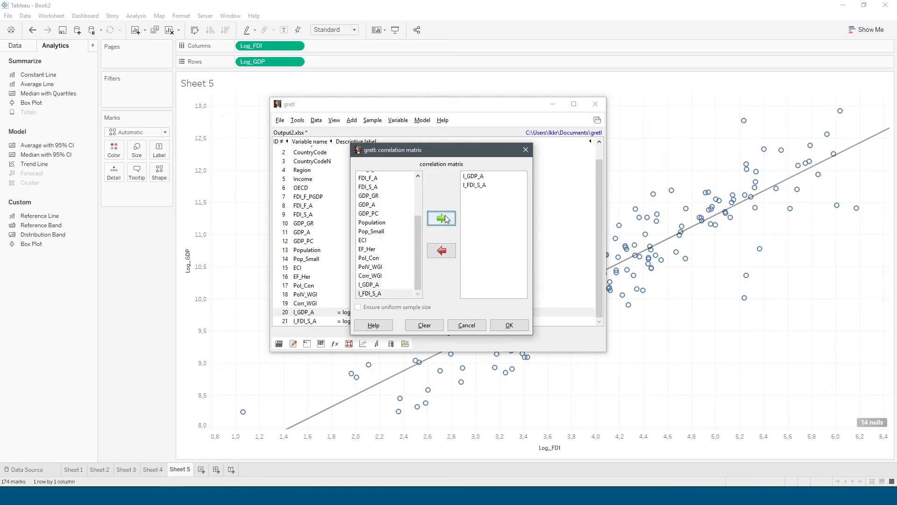
Include the untransformed GDP_A and FDI_S_A in the correlation matrix and generate it
drag(418, 260, 418, 243)
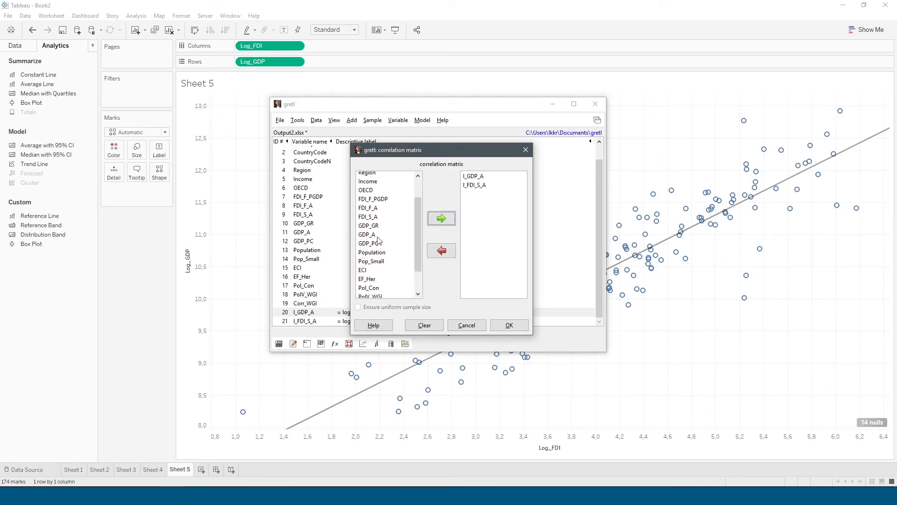
click(378, 234)
click(442, 218)
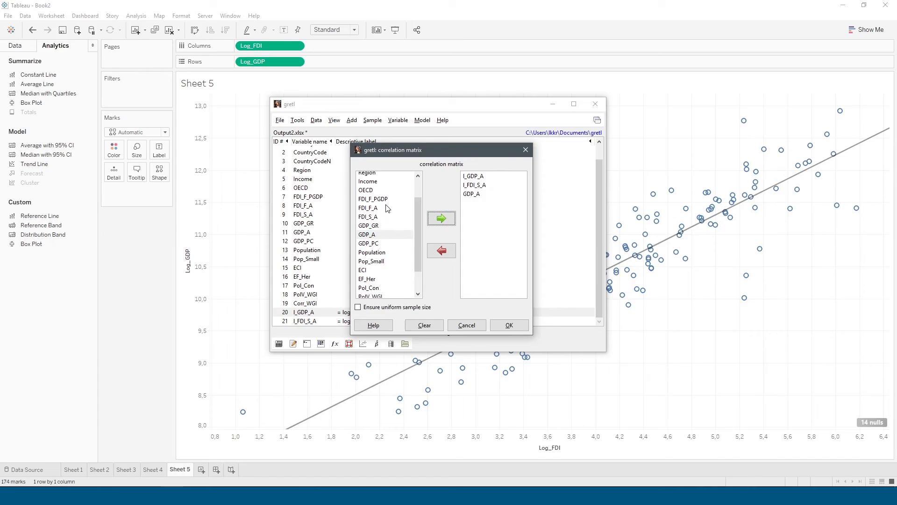
click(378, 217)
click(442, 218)
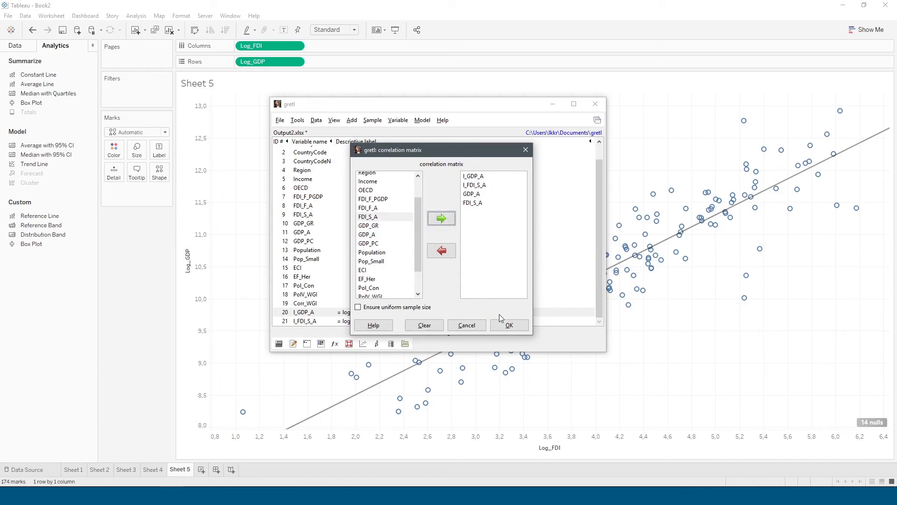
click(520, 327)
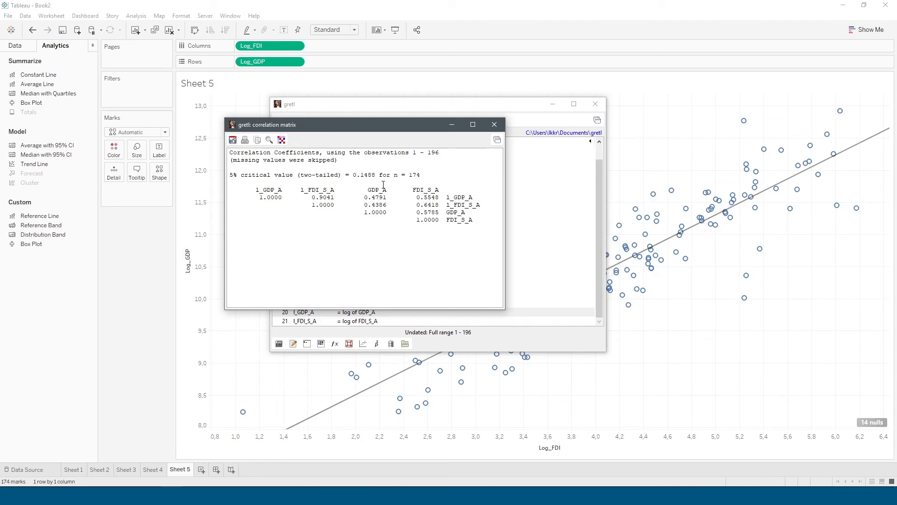
Compare the correlation between the log variables with the one between the untransformed GDP_A and FDI_S_A in the matrix
drag(473, 198, 448, 197)
drag(301, 190, 336, 192)
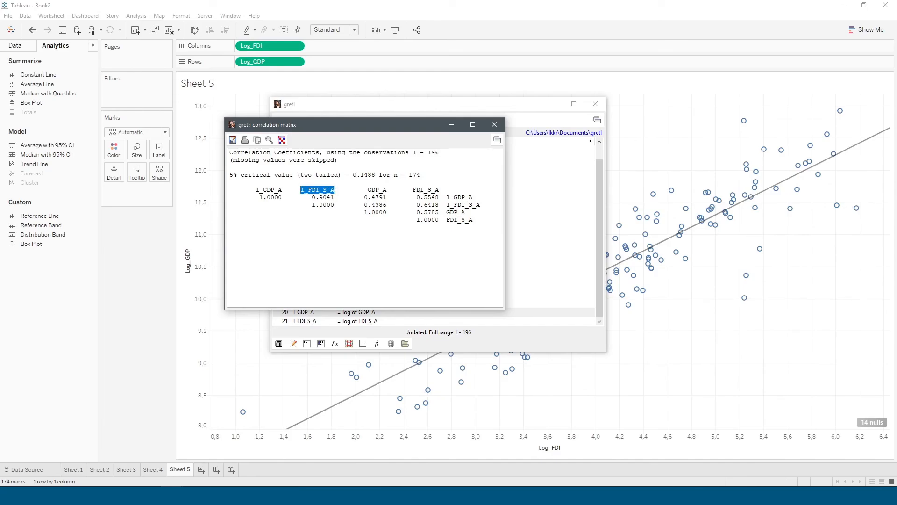
click(311, 197)
drag(312, 197, 336, 198)
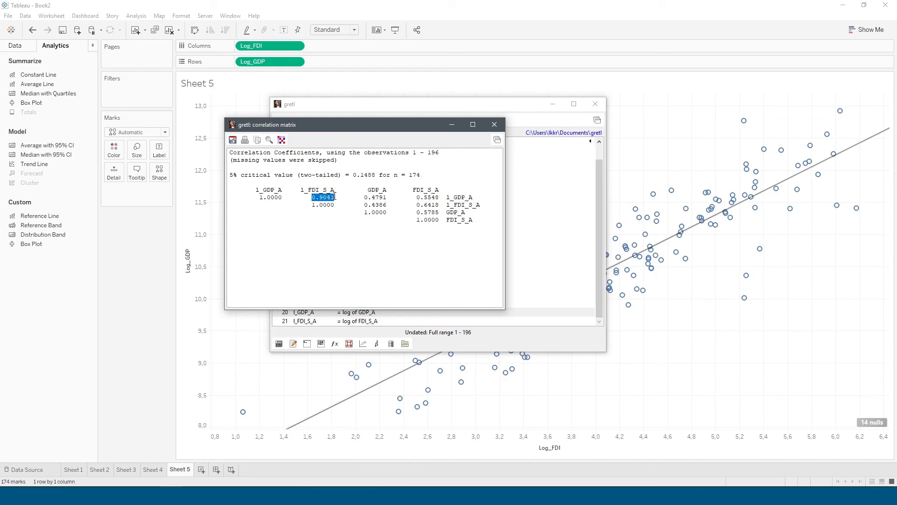
mouse_move(668, 243)
click(387, 211)
drag(413, 189, 440, 213)
click(442, 213)
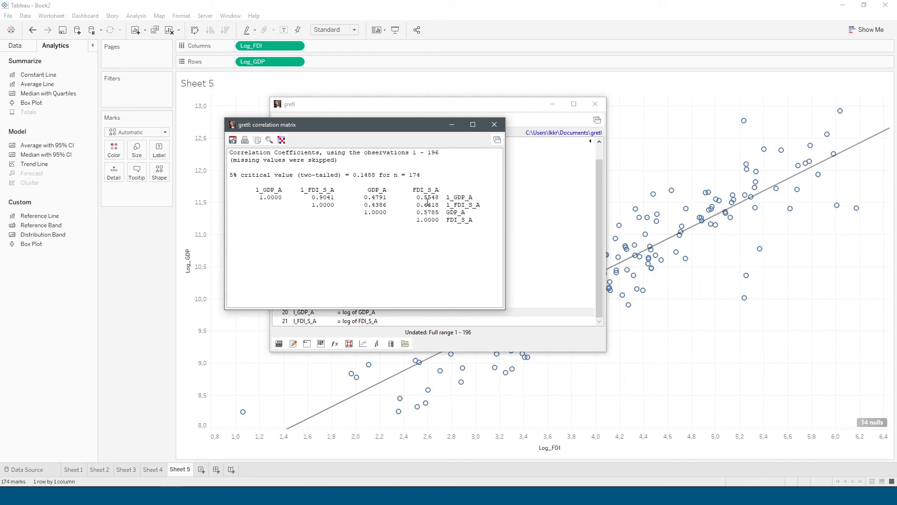